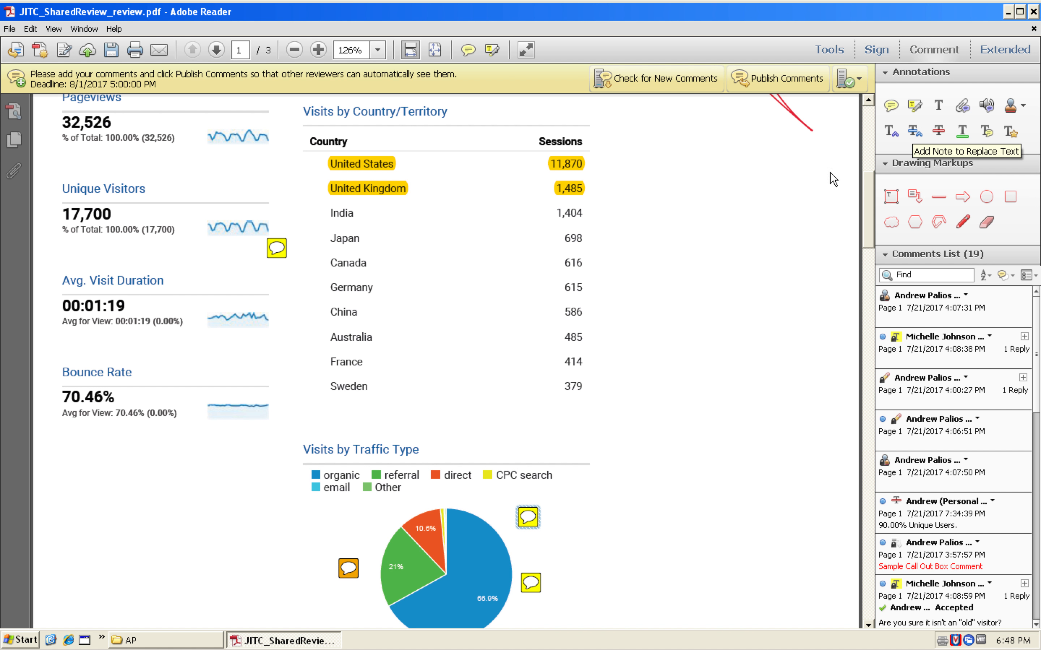
# - Mark "China" in the Visits by Country/Territory table for replacement, with "Japan" as the replacement note
pyautogui.click(915, 131)
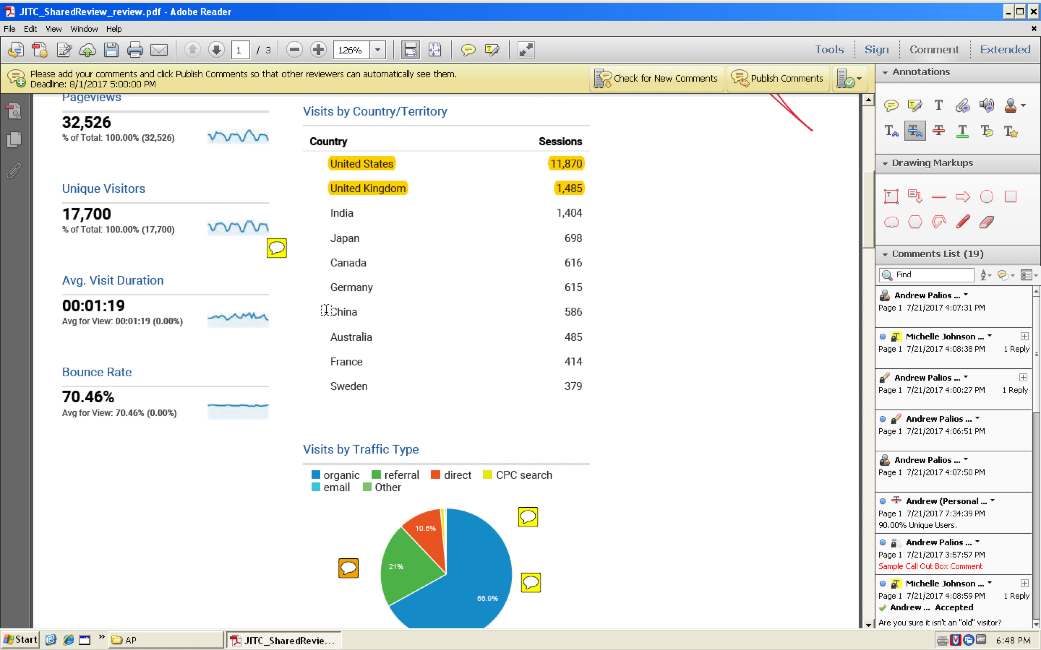
pyautogui.moveTo(330, 312); pyautogui.dragTo(369, 317)
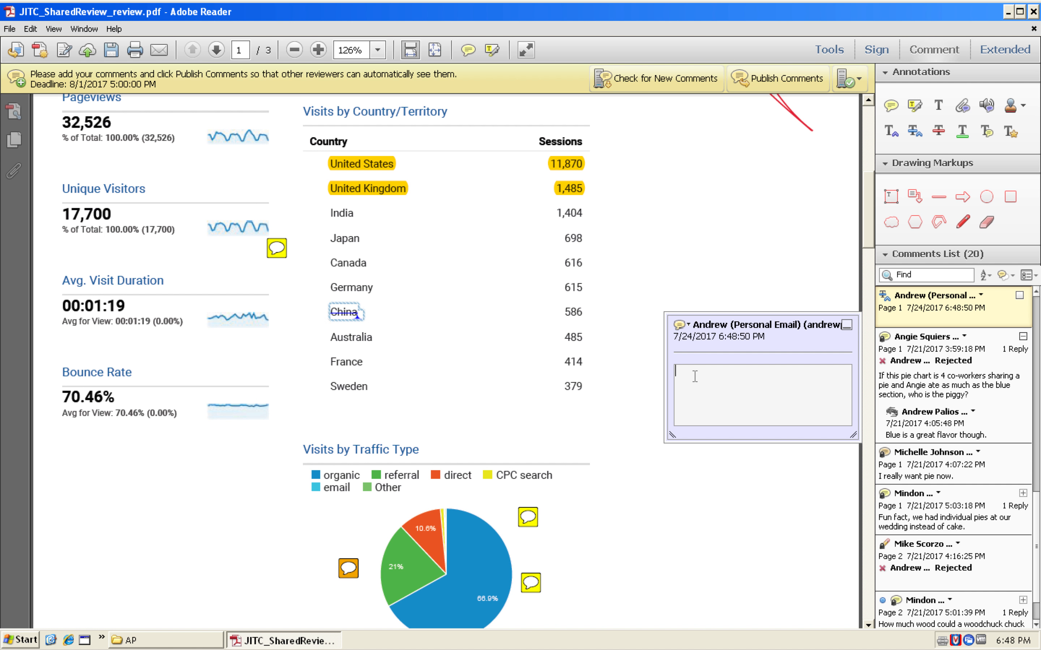
pyautogui.write('Japan')
pyautogui.click(650, 249)
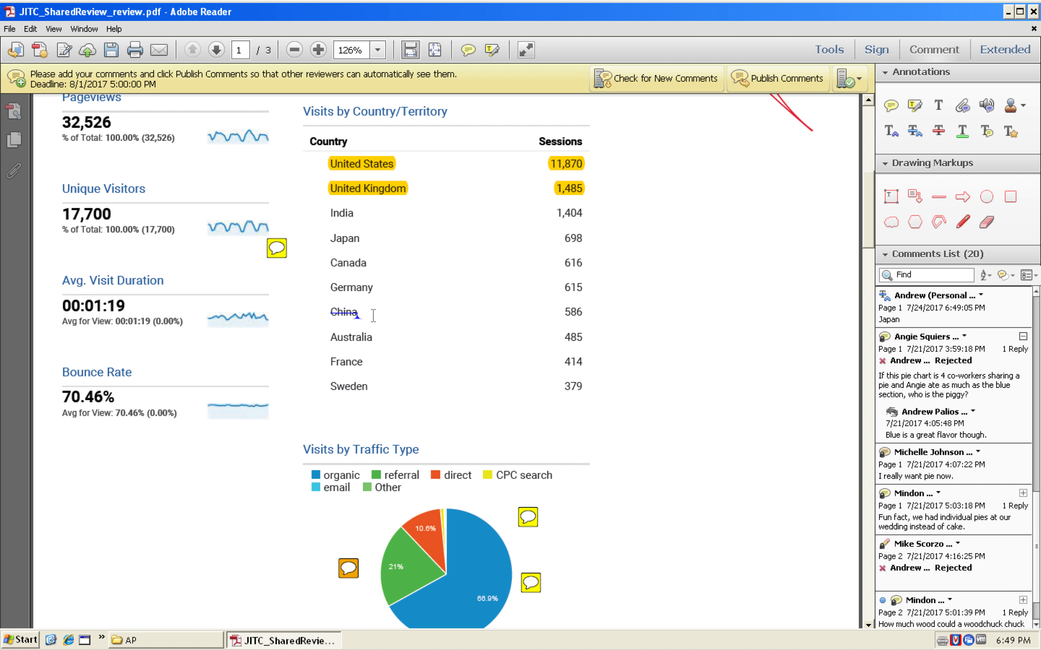
pyautogui.moveTo(349, 317)
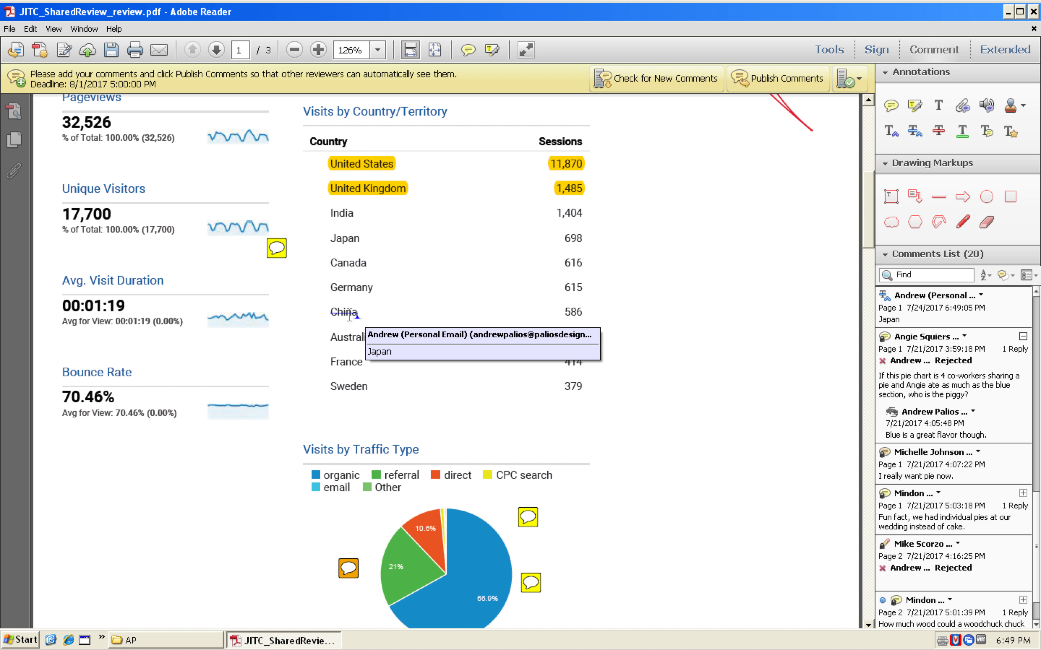
# - Strike through "Germany" in the country table and attach the note "China" to the strikethrough
pyautogui.click(942, 131)
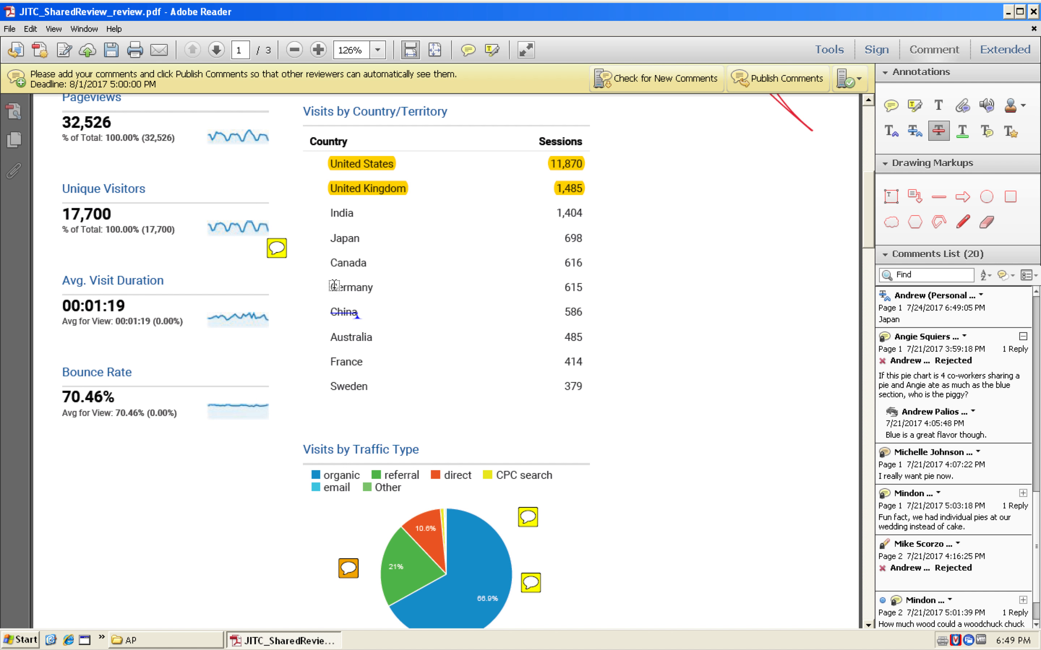
pyautogui.moveTo(338, 286); pyautogui.dragTo(373, 287)
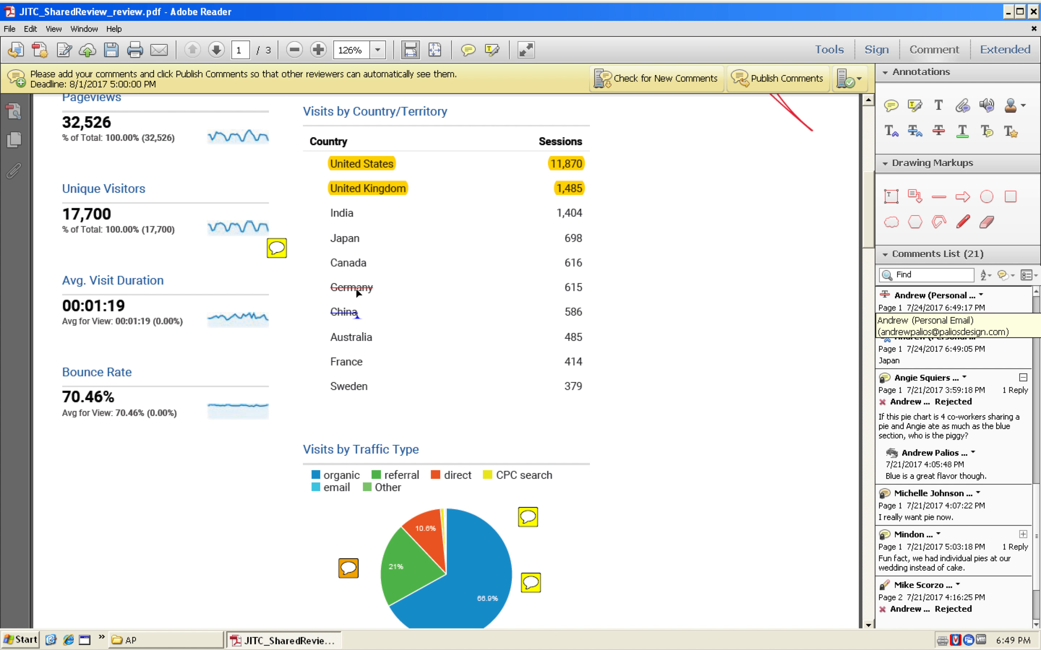
pyautogui.doubleClick(356, 288)
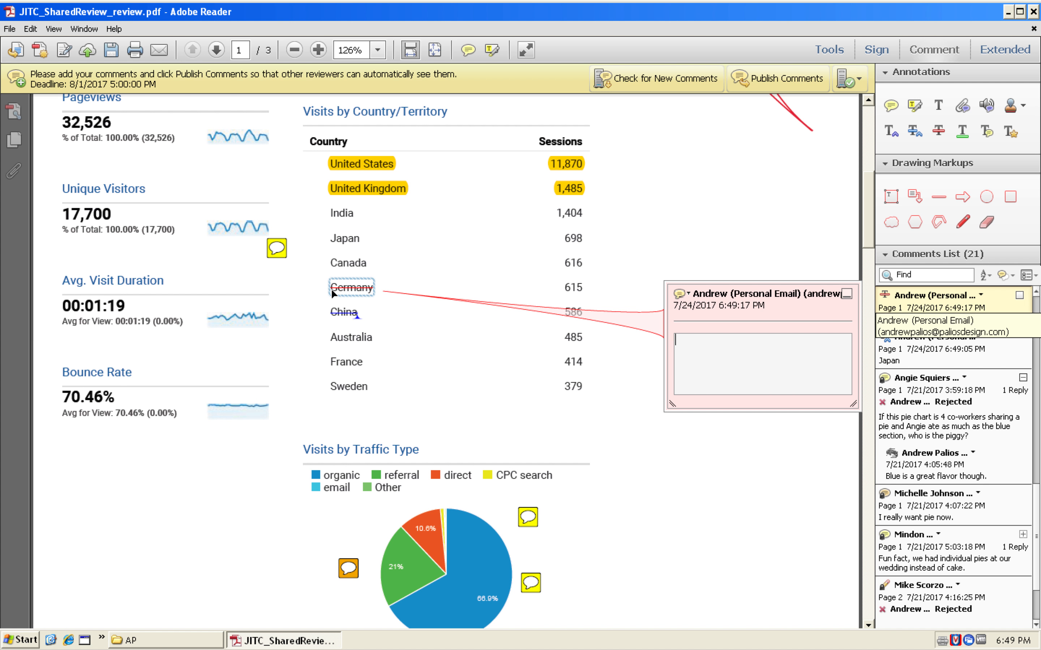
pyautogui.write('China')
pyautogui.click(368, 264)
pyautogui.moveTo(356, 287)
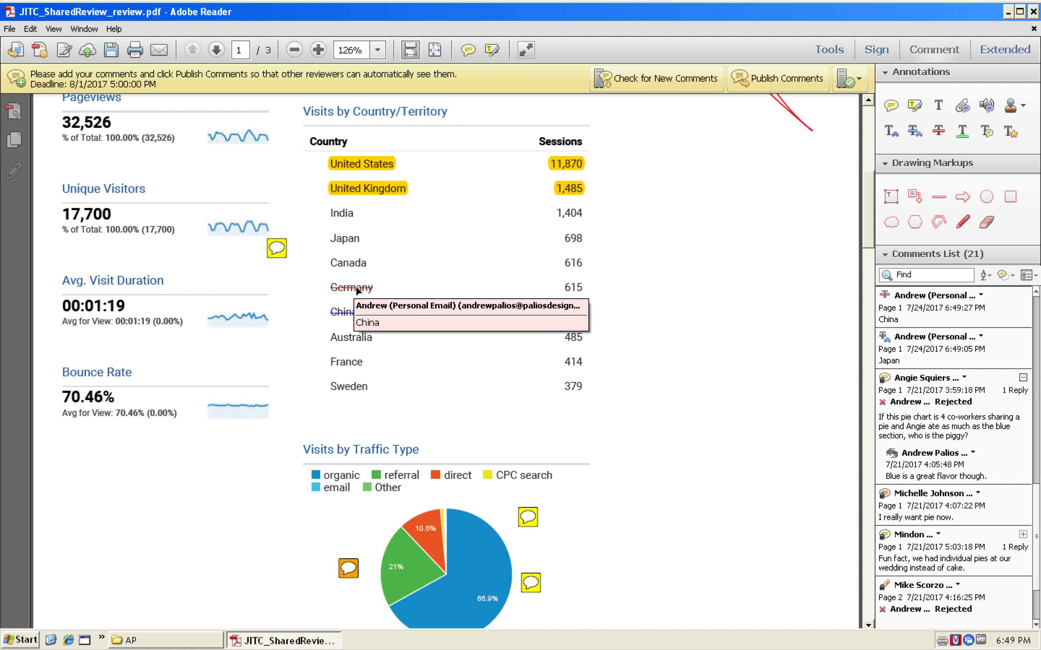
# - Change the note on the Germany strikethrough to "delete"
pyautogui.click(355, 290)
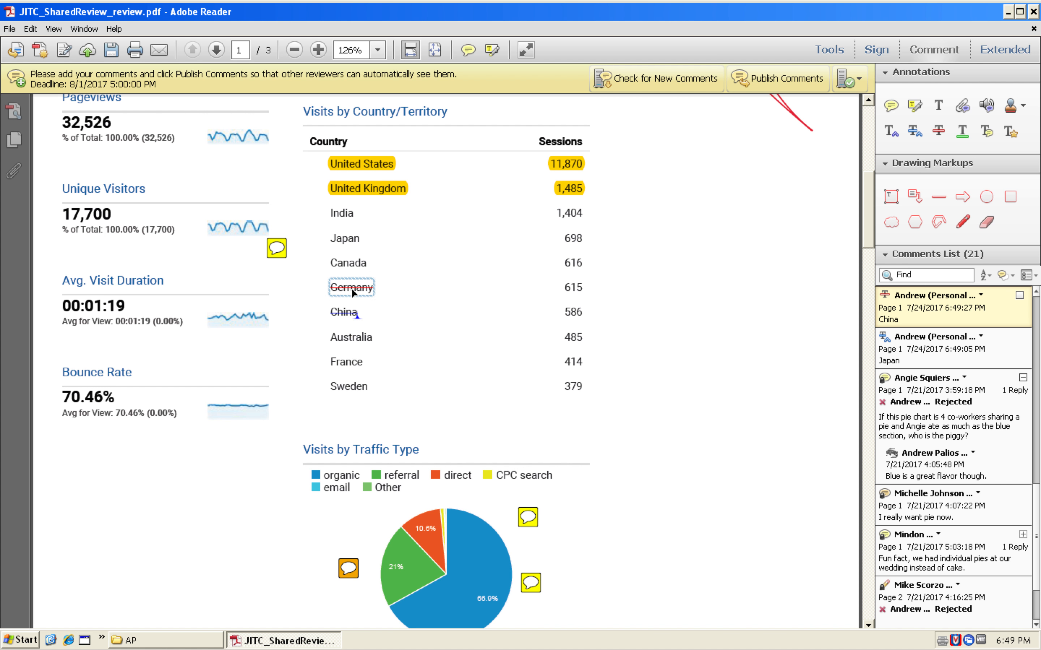
pyautogui.doubleClick(356, 292)
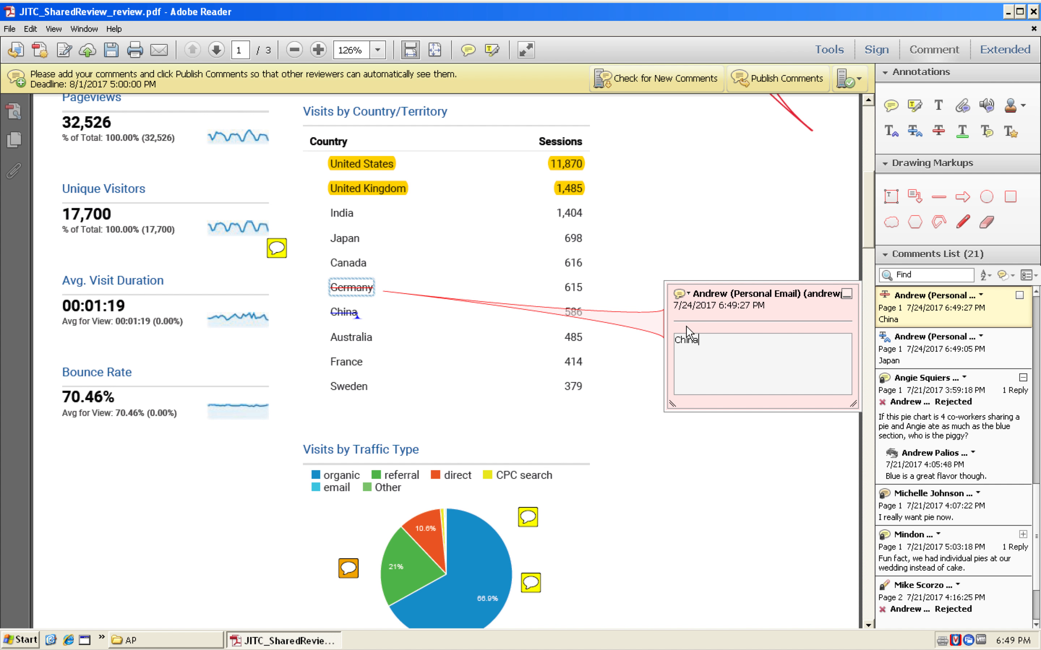
pyautogui.moveTo(704, 345); pyautogui.dragTo(669, 344)
pyautogui.write('delete')
pyautogui.click(408, 297)
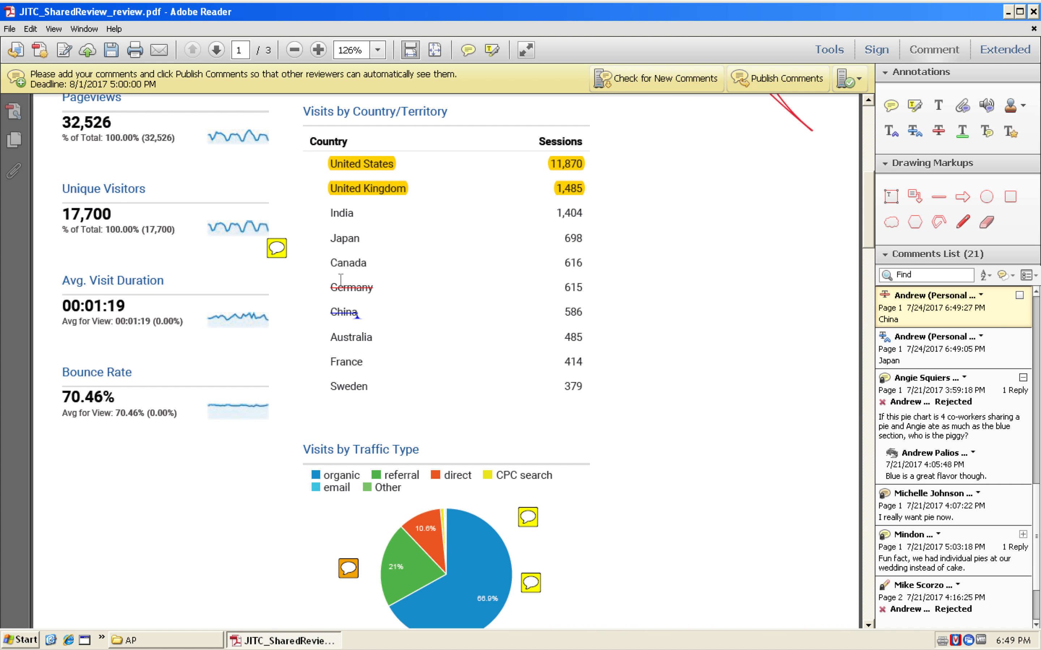
pyautogui.doubleClick(354, 289)
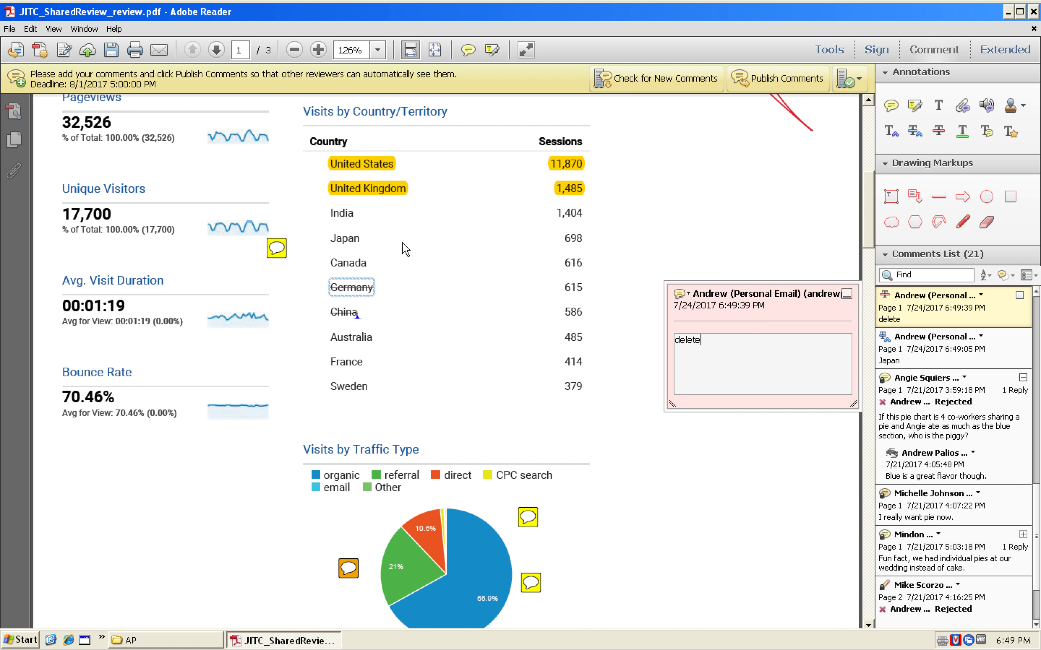
pyautogui.click(747, 184)
# - On page 2, add an insert-text note "(JITC)" after "Cancer" in the Home page entry of Most Viewed Pages
pyautogui.click(891, 131)
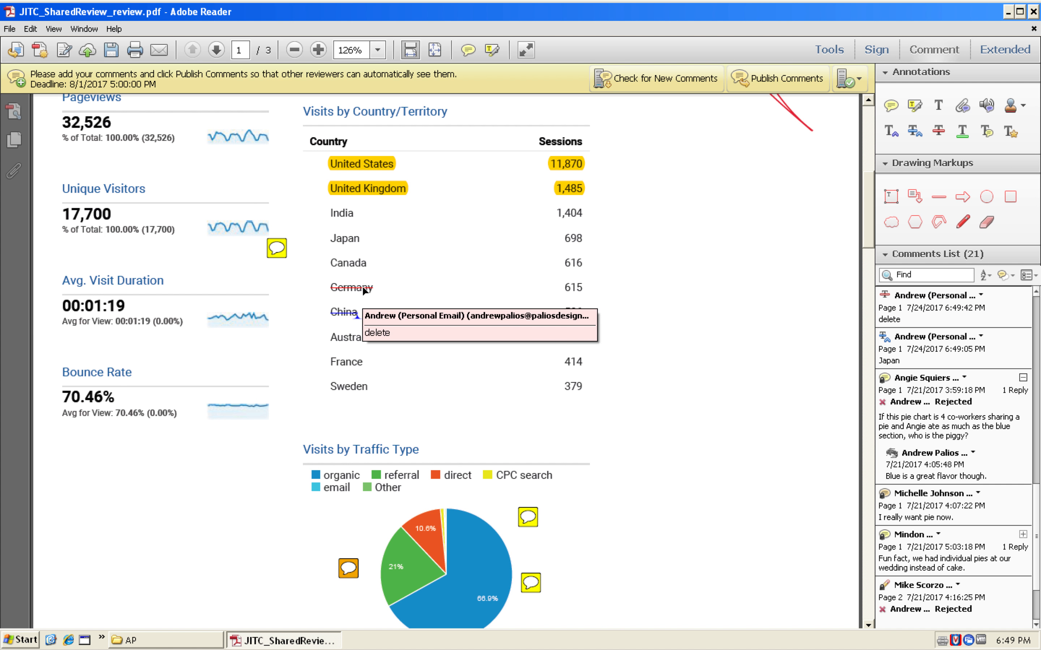
pyautogui.click(577, 263)
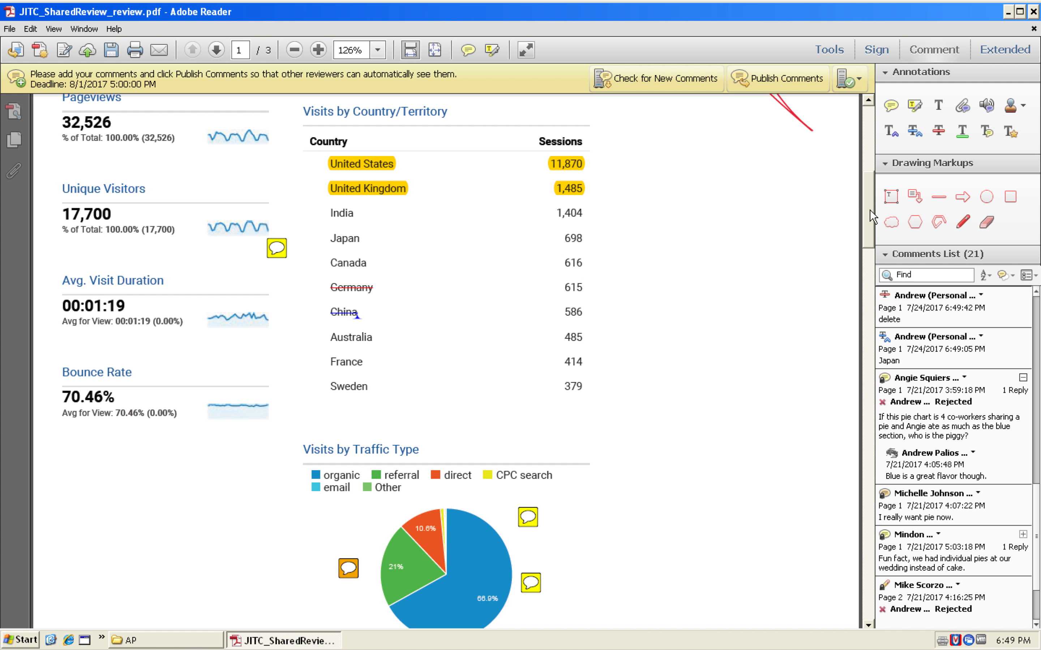
pyautogui.scroll(-10, 156, 332)
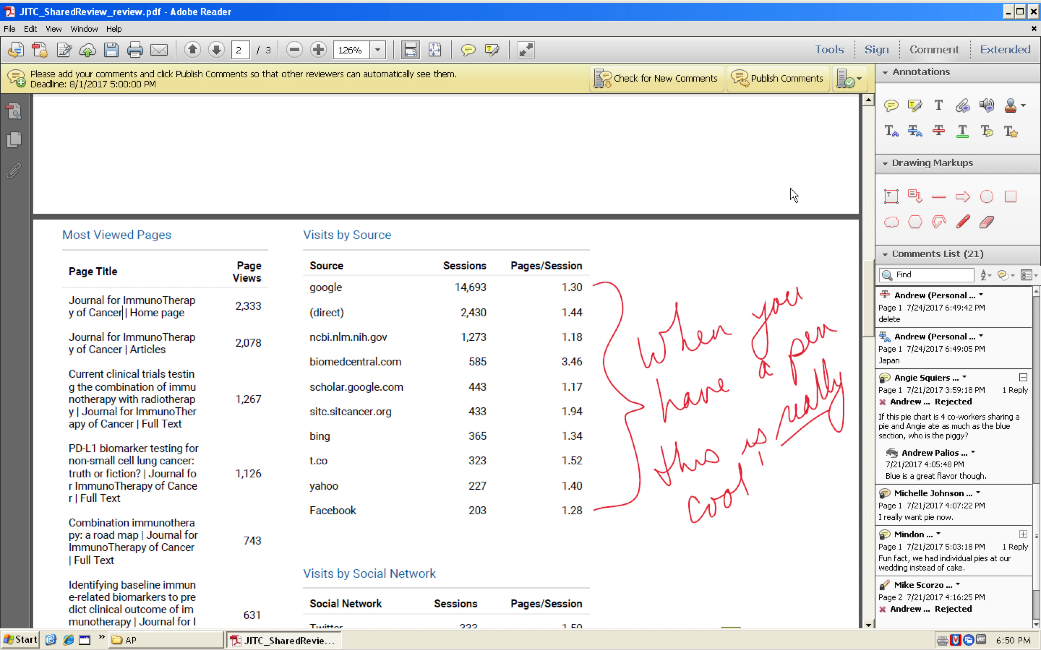
pyautogui.click(892, 134)
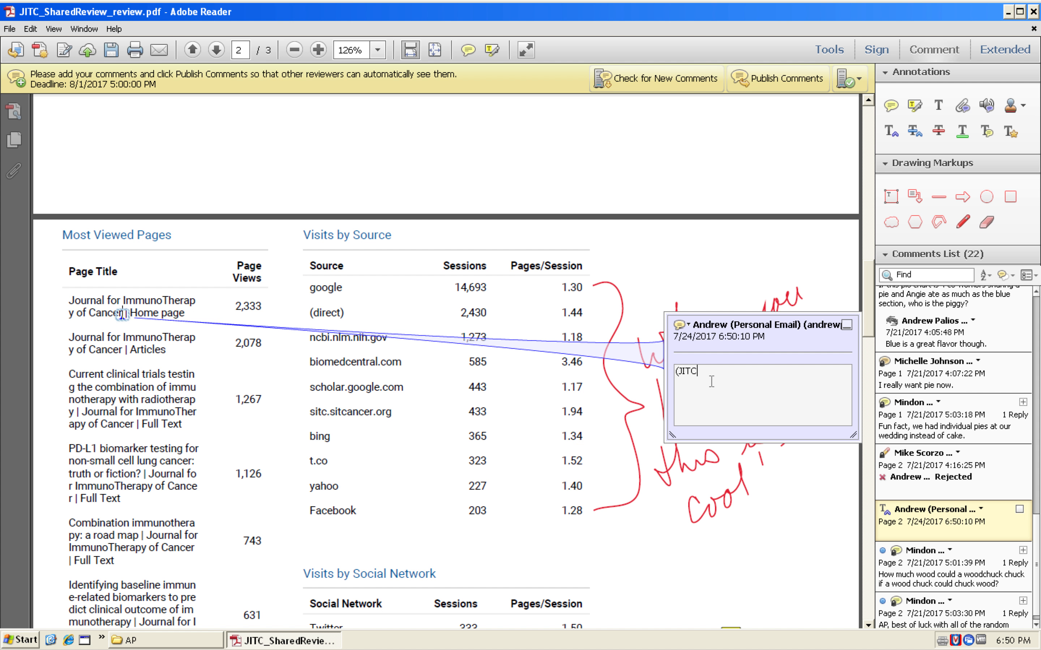
# - Draw a rectangle markup around the "Validation of biomarkers to predict response to immunotherapy in cancer" entry on page 2
pyautogui.scroll(-10, 488, 248)
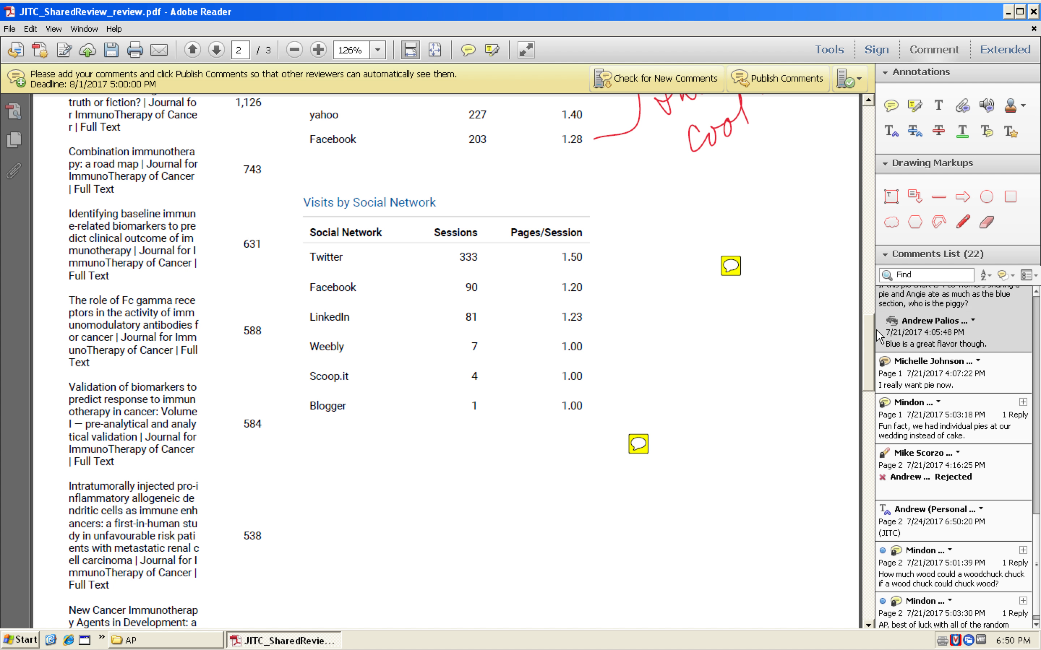
pyautogui.moveTo(872, 326); pyautogui.dragTo(871, 339)
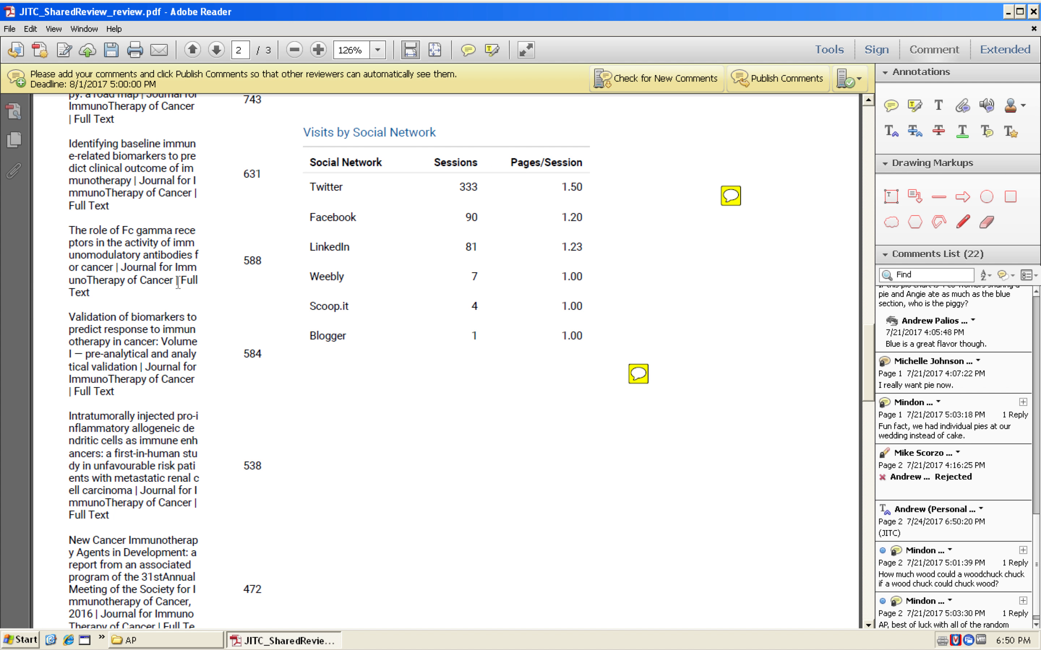
pyautogui.click(1011, 197)
pyautogui.moveTo(57, 308)
pyautogui.mouseDown()
pyautogui.moveTo(144, 383)
pyautogui.moveTo(206, 405)
pyautogui.mouseUp()
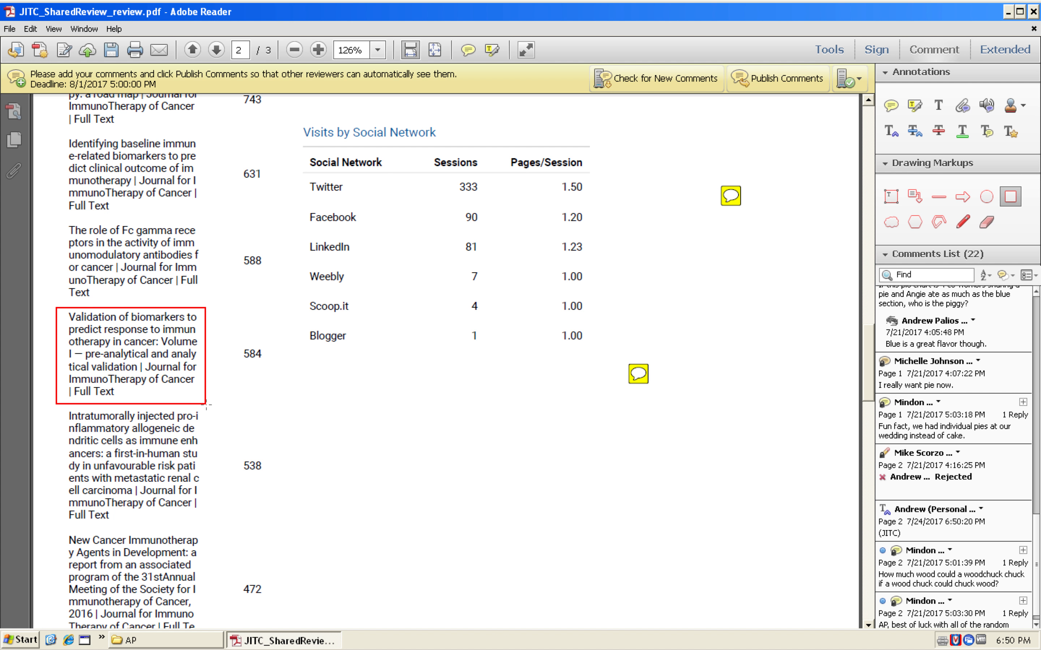
# - Attach the note "please move up above previous paragraph" to the rectangle around the Validation of biomarkers entry
pyautogui.doubleClick(188, 313)
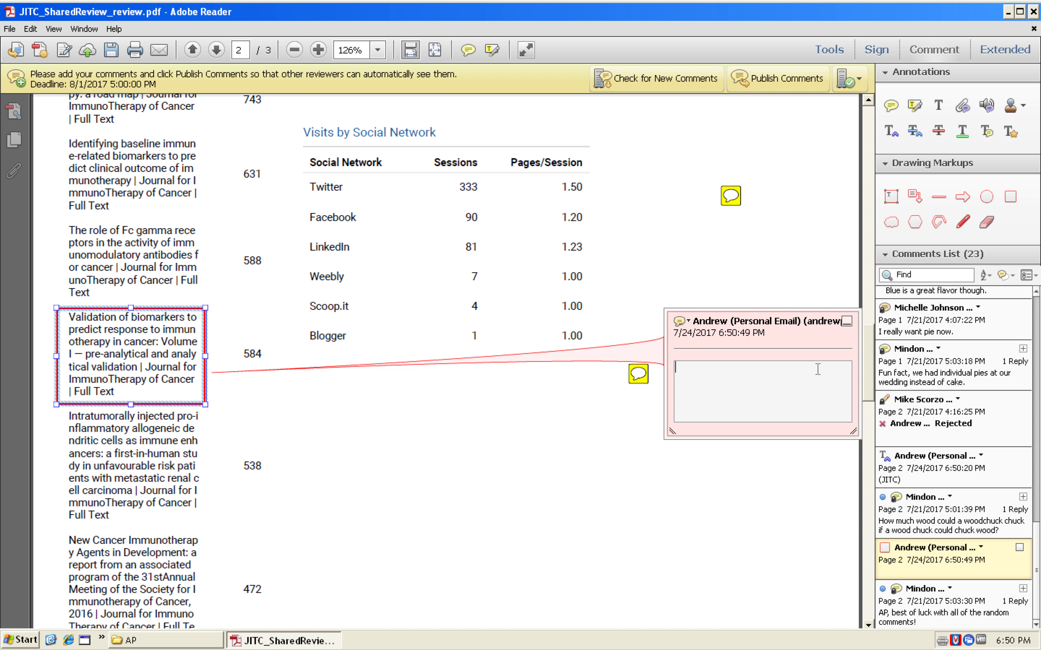
pyautogui.write('please move up above previous paragraph')
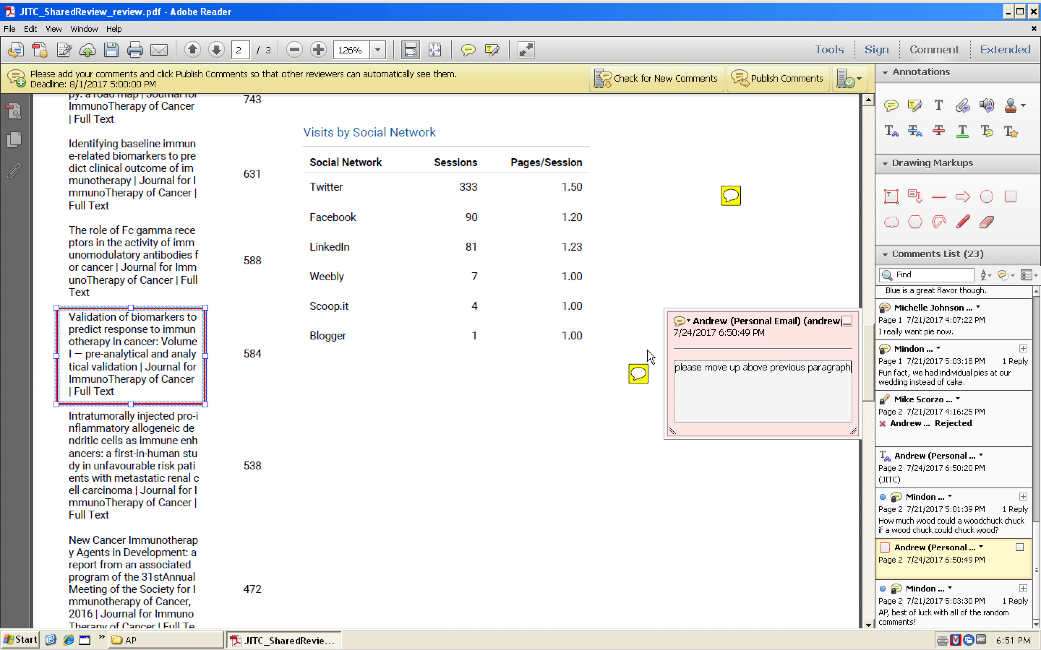
pyautogui.click(121, 302)
pyautogui.doubleClick(172, 311)
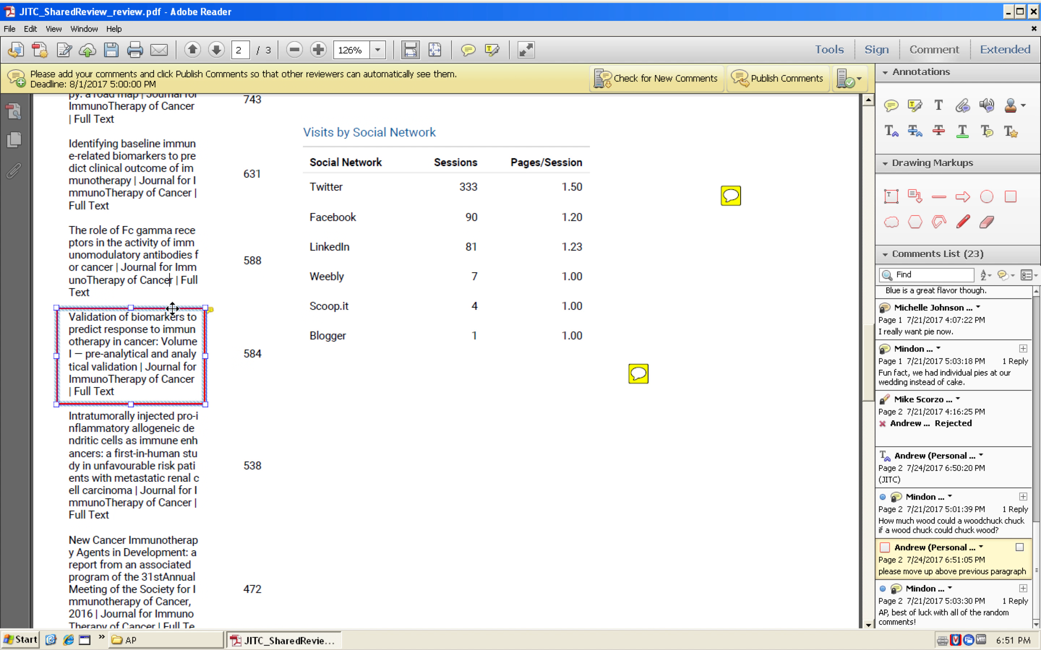
pyautogui.click(535, 297)
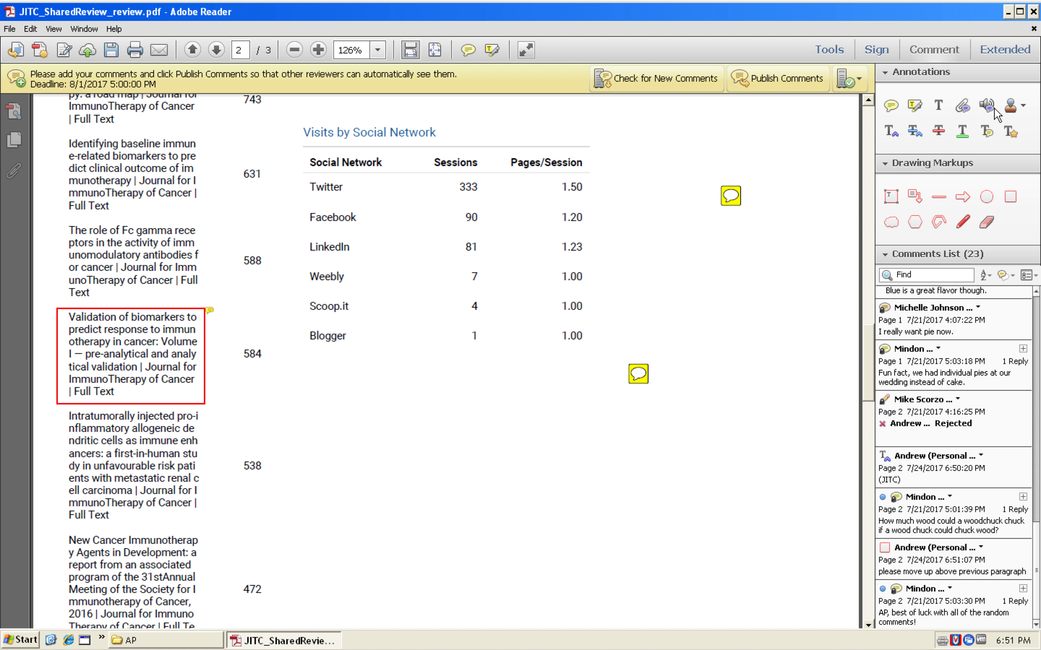
# - Draw a freehand arrow from the boxed entry up to the gap above the "The role of Fc gamma receptors" paragraph
pyautogui.click(966, 224)
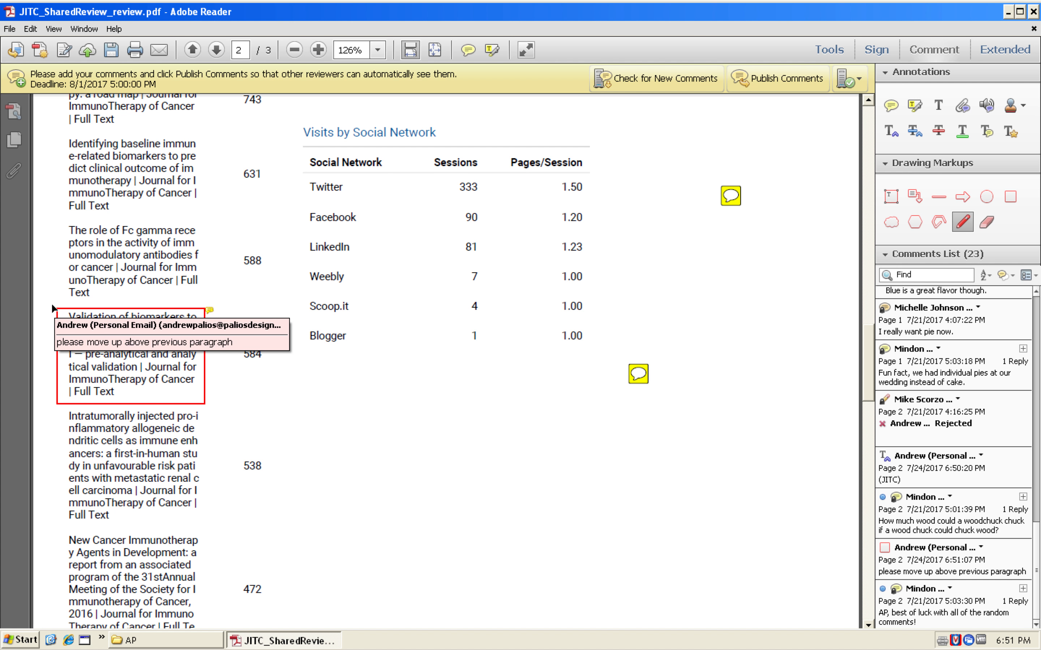
pyautogui.moveTo(45, 278); pyautogui.dragTo(41, 240)
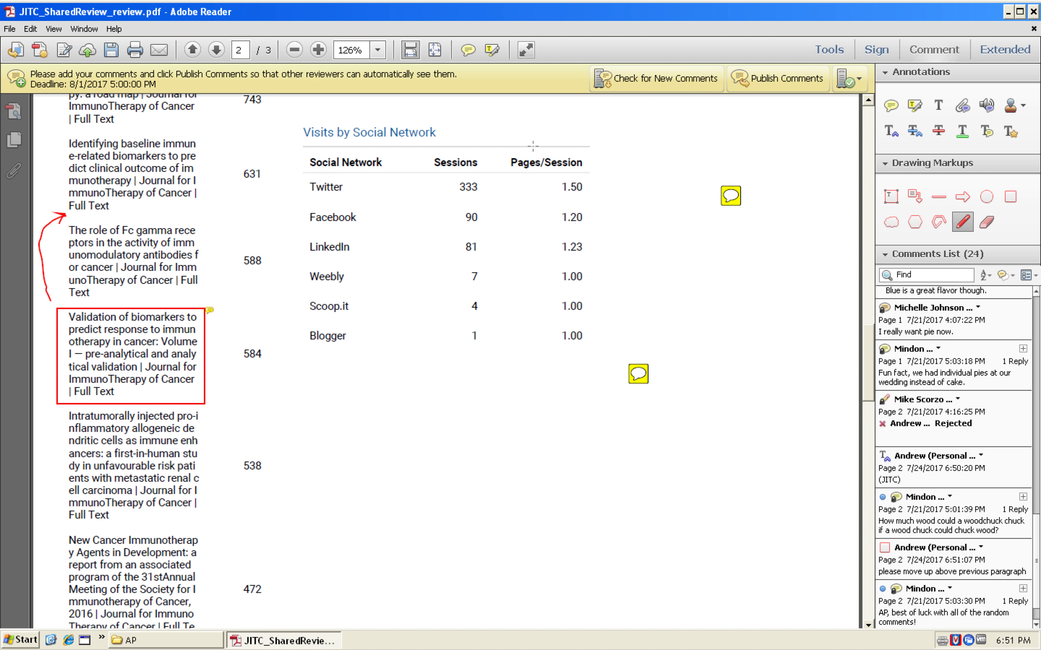
# - Outline the blue organic section of the page 1 Visits by Traffic Type pie chart with connected lines
pyautogui.moveTo(866, 344); pyautogui.dragTo(860, 203)
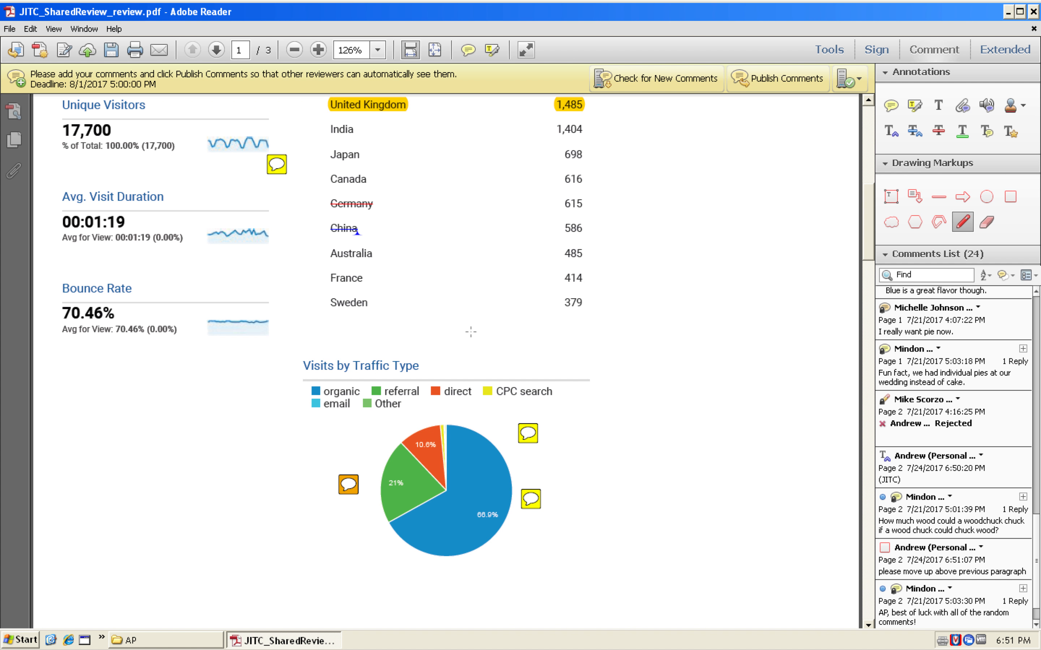
pyautogui.scroll(-3, 896, 223)
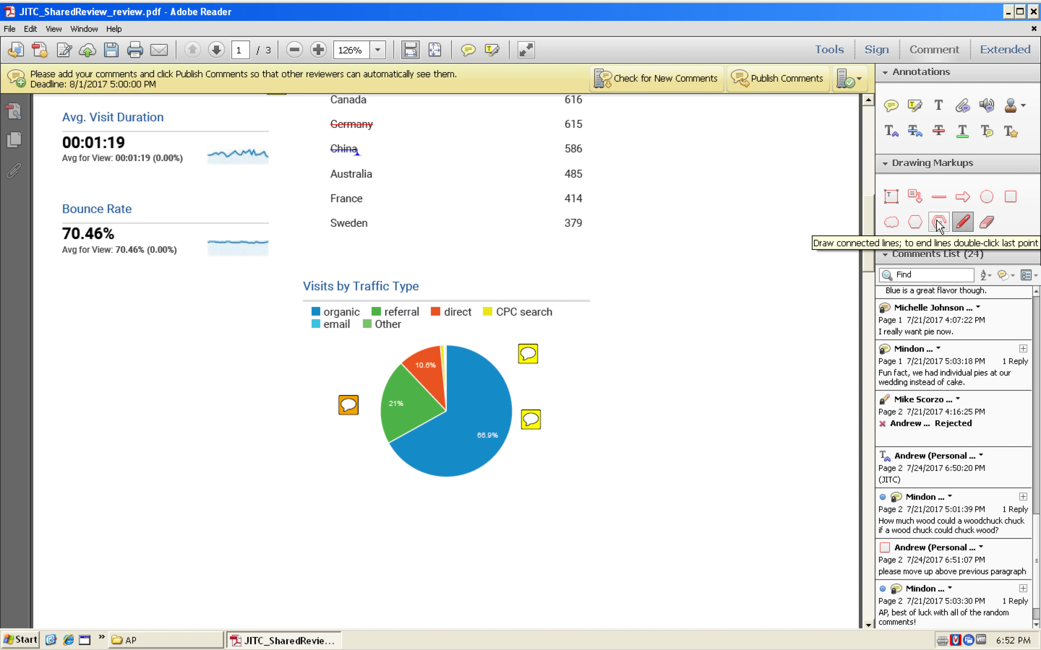
pyautogui.click(939, 224)
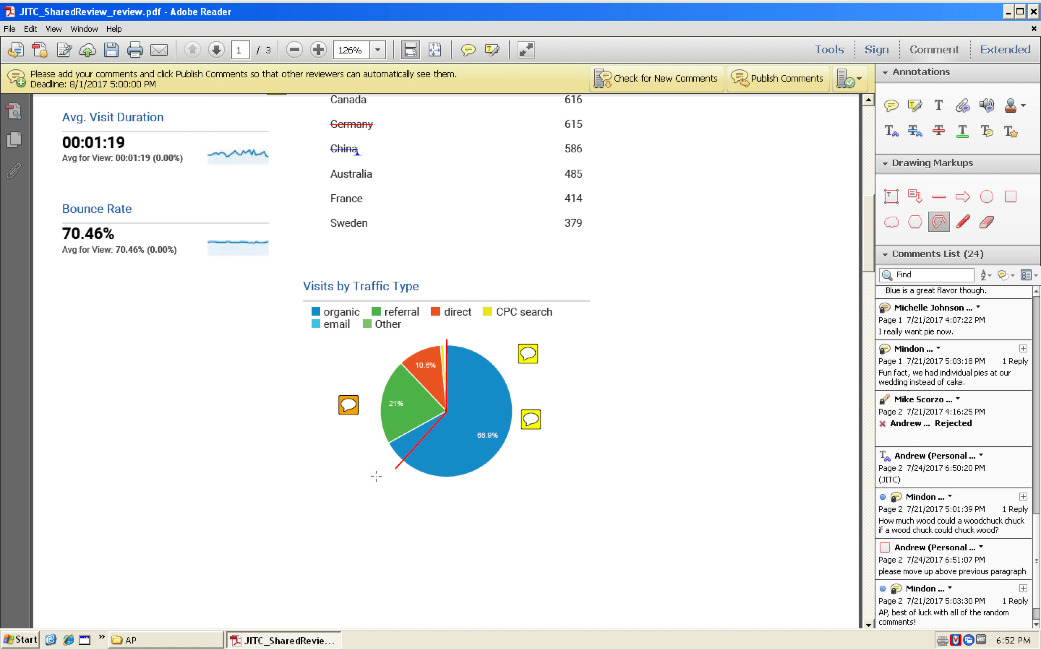
pyautogui.click(376, 450)
pyautogui.click(463, 509)
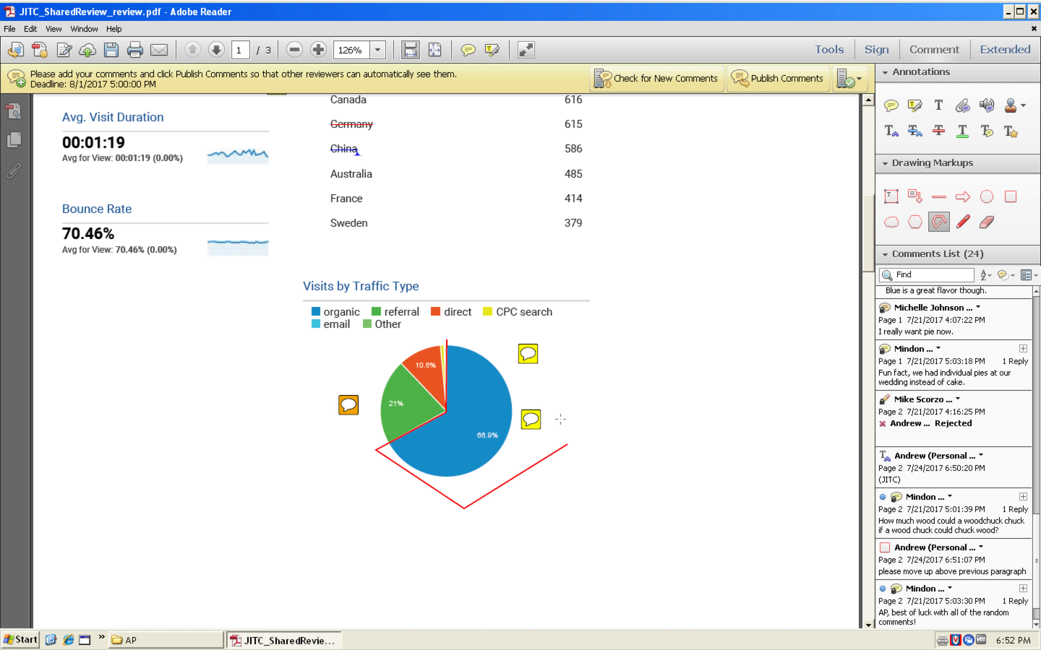
pyautogui.click(567, 445)
pyautogui.click(520, 357)
pyautogui.click(447, 334)
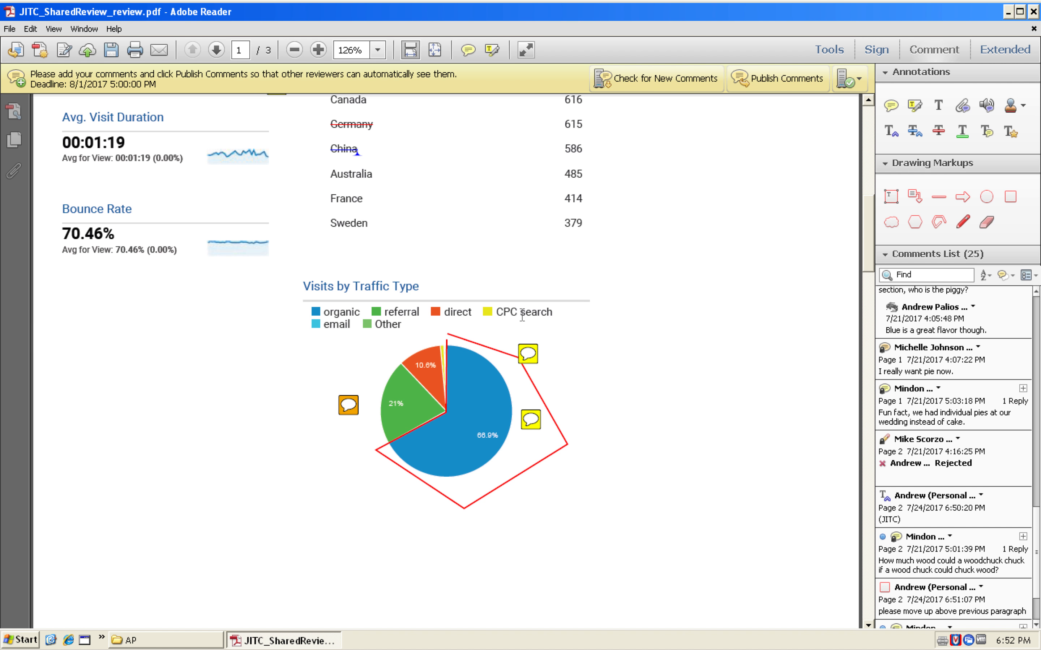
# - Attach the note "Please remove this entire blue section of pie chart." to the connected-line outline
pyautogui.doubleClick(481, 349)
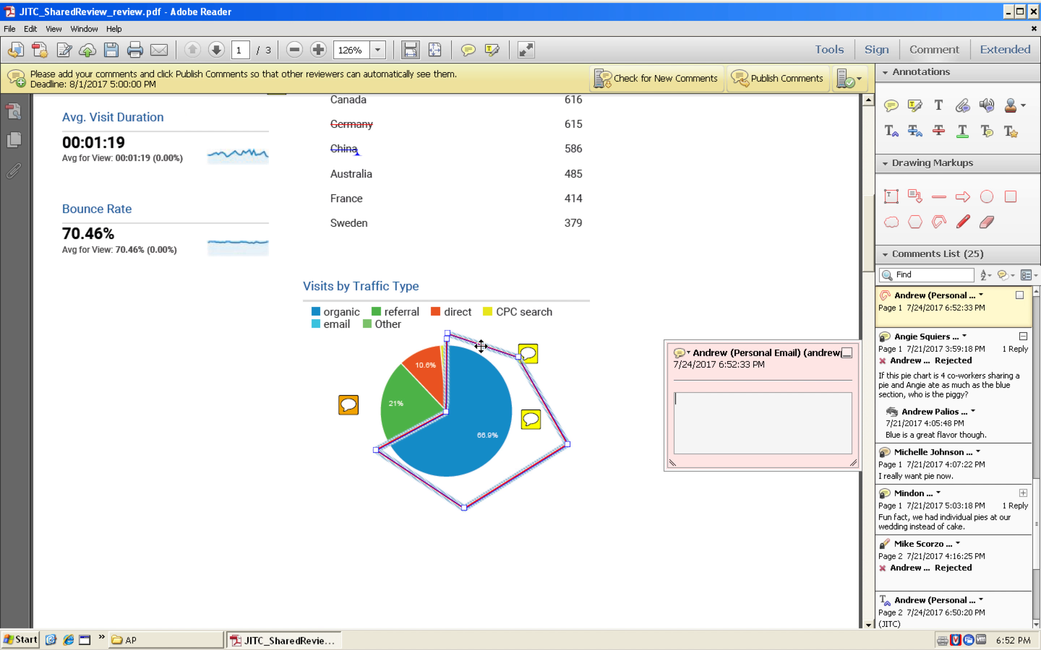
pyautogui.write('Please rem')
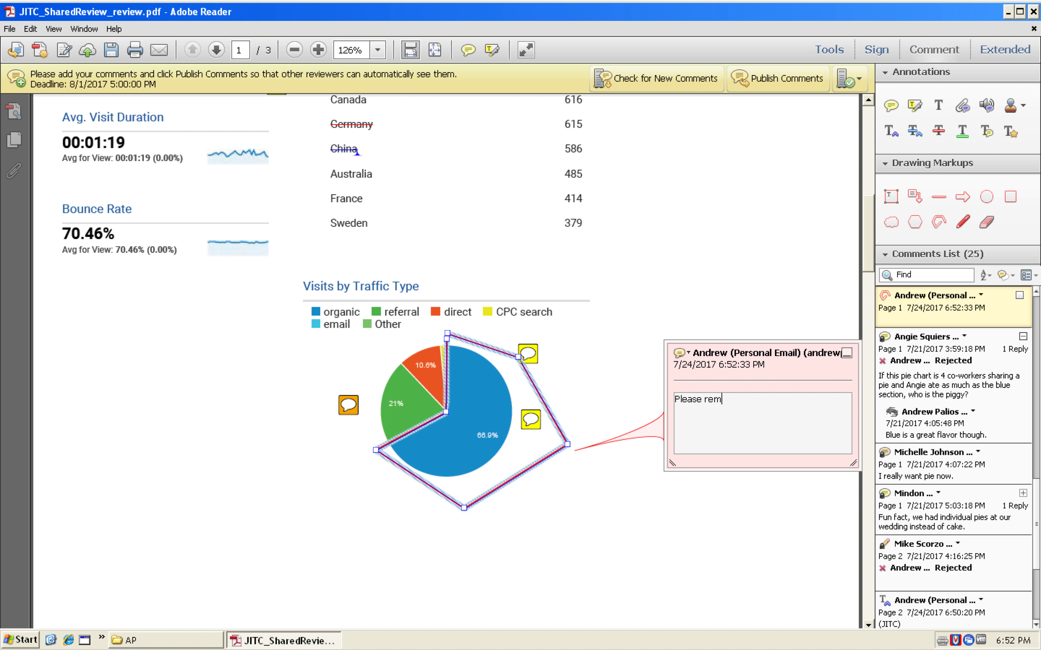
pyautogui.write('ove this entire blue section of pic')
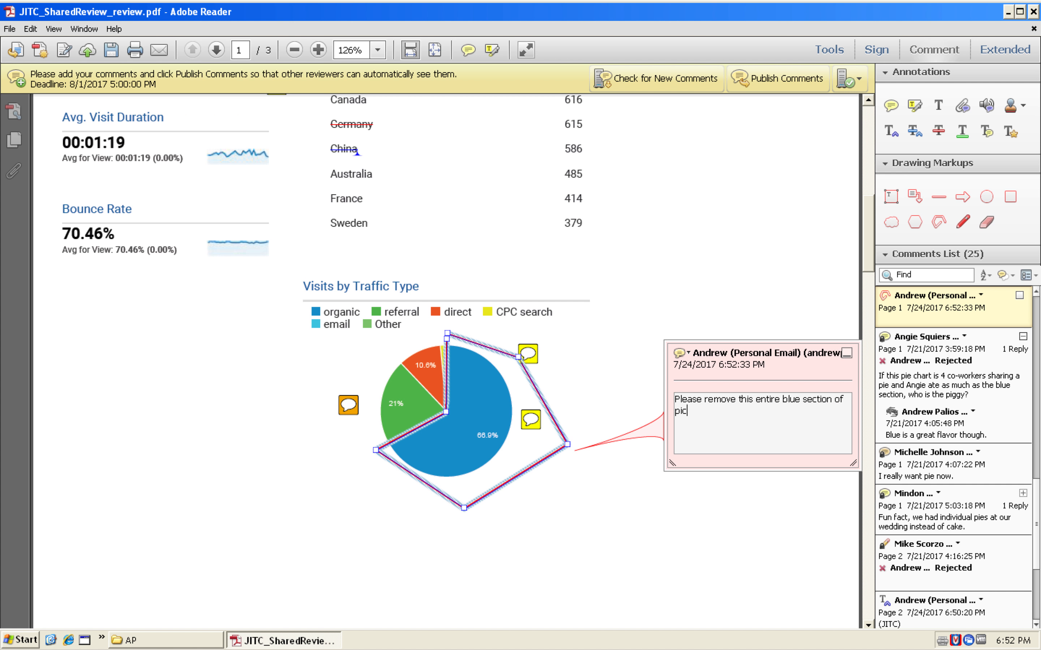
pyautogui.press('BackSpace')
pyautogui.write('e chart.')
pyautogui.click(543, 293)
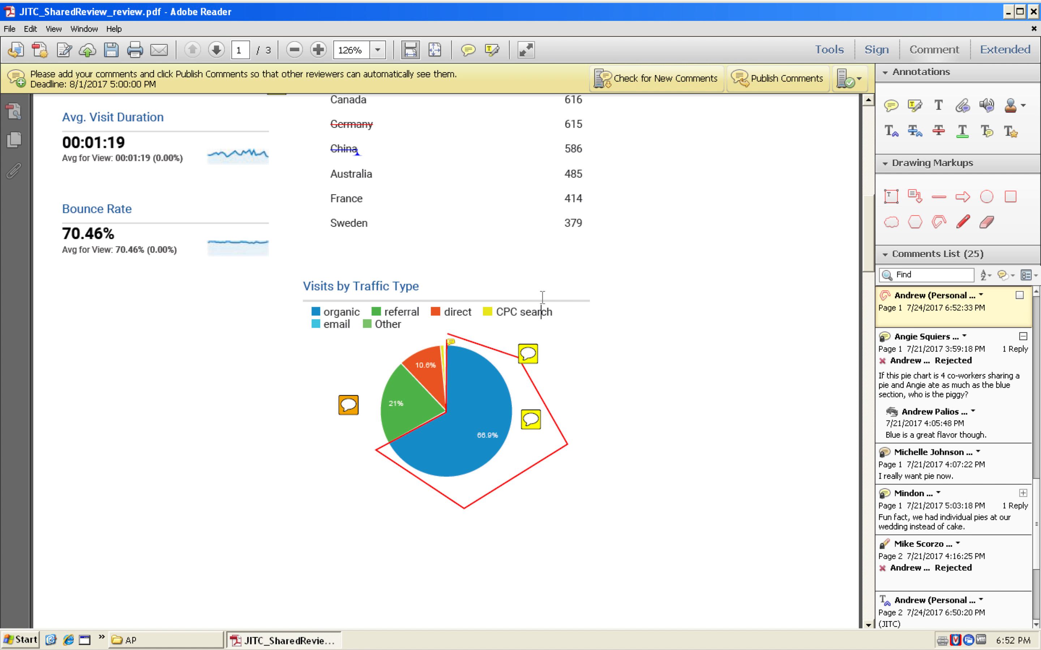
pyautogui.click(494, 354)
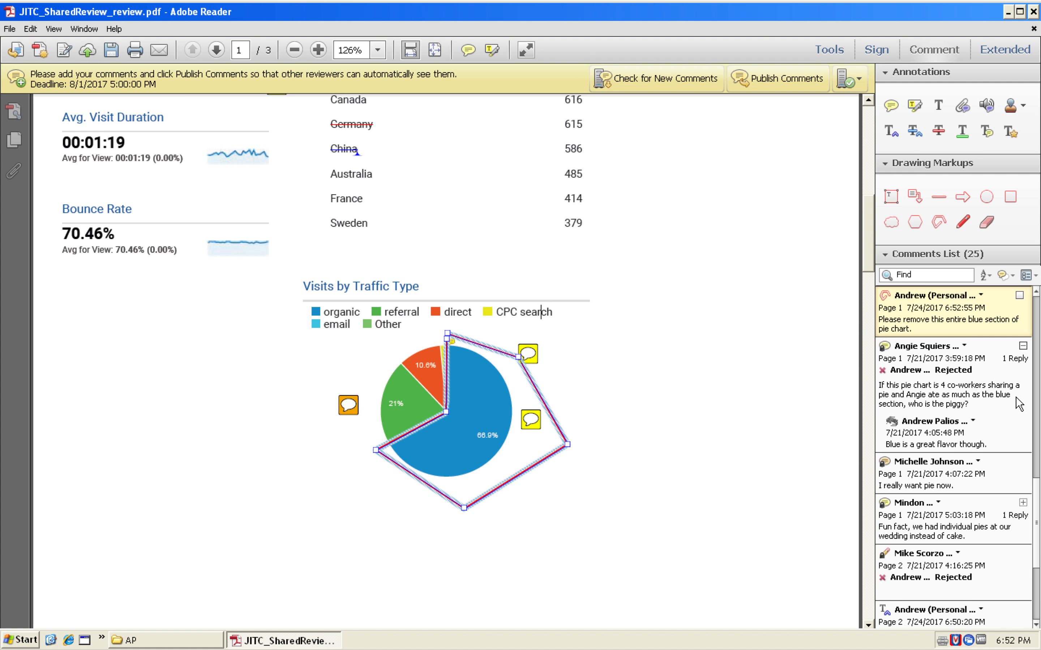
# - Locate the China replacement and the pie chart outline on page 1 from their entries in the comments list
pyautogui.moveTo(1037, 495); pyautogui.dragTo(1037, 432)
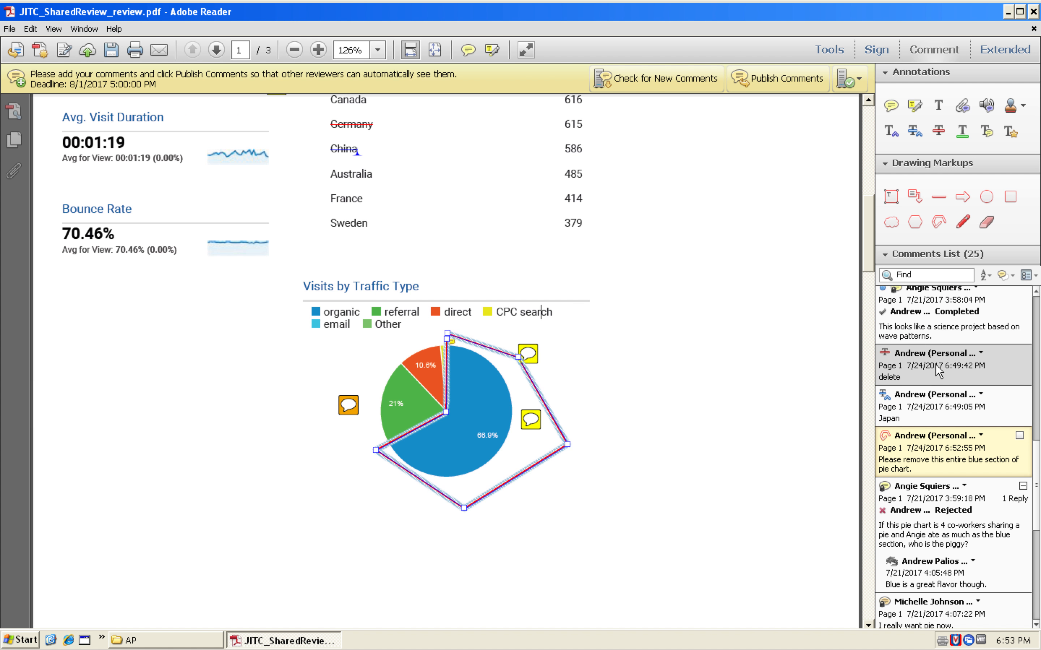
pyautogui.click(938, 410)
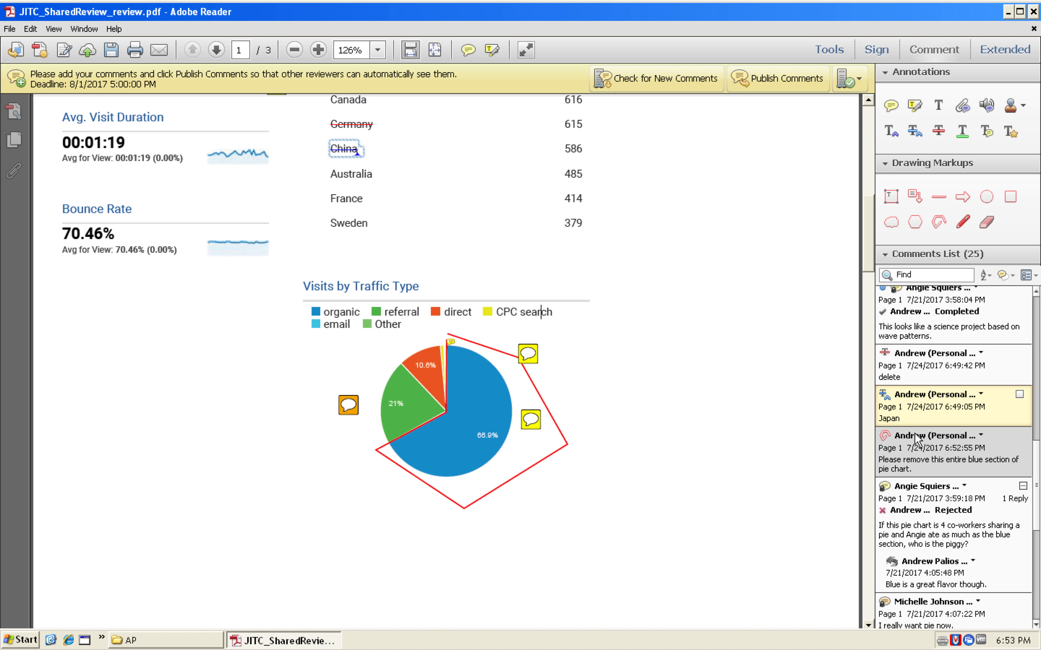
pyautogui.click(935, 446)
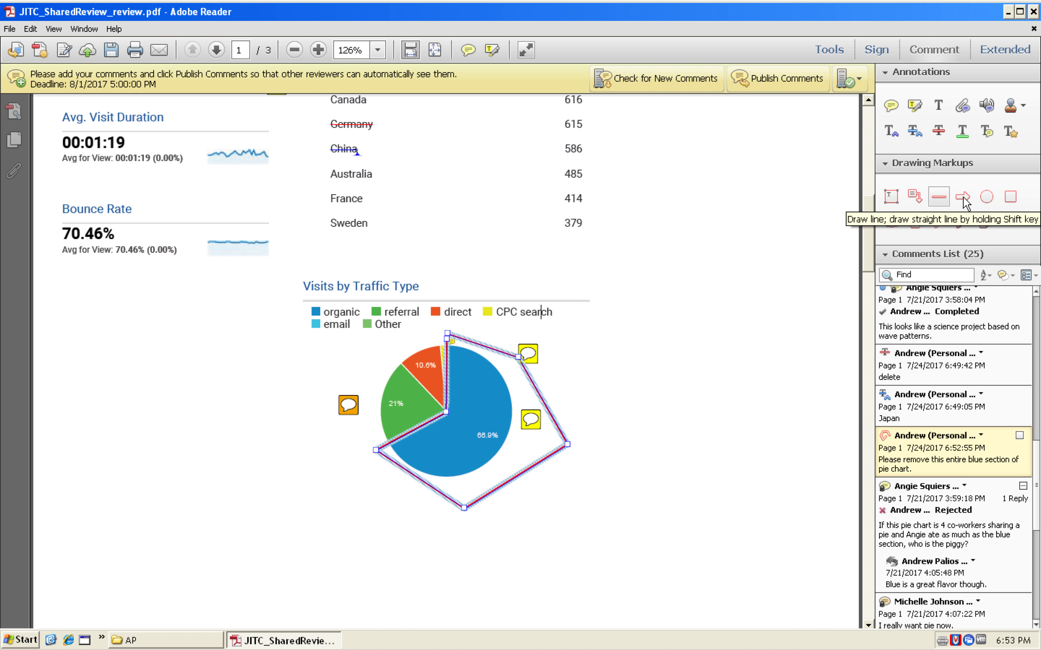
# - Draw a circle in the blank area to the right of the Visits by Traffic Type pie chart
pyautogui.click(986, 197)
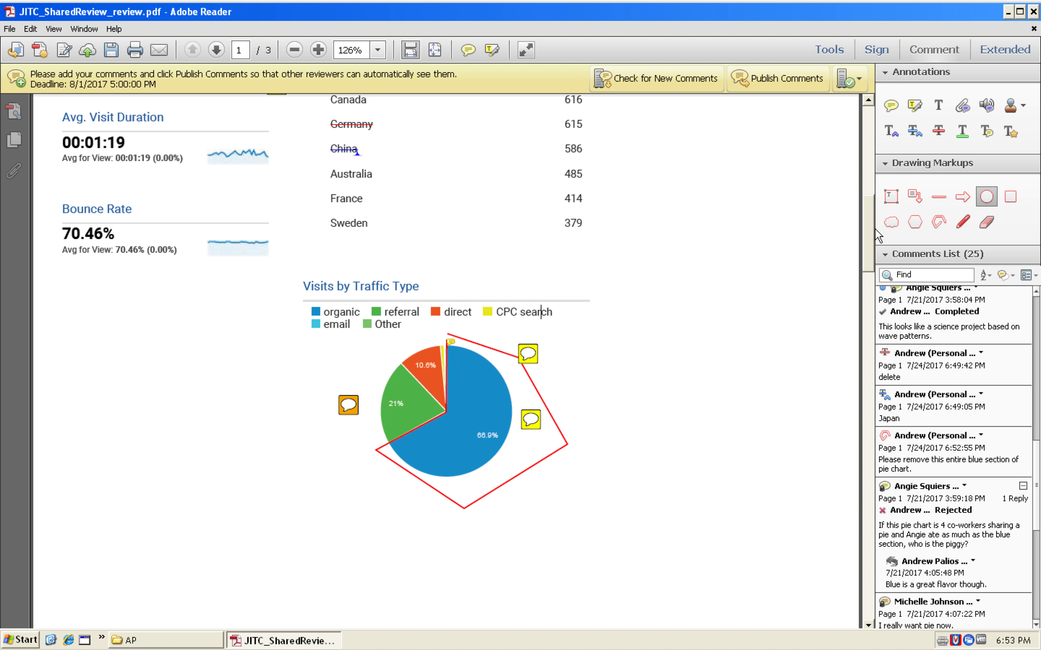
pyautogui.scroll(-3, 758, 231)
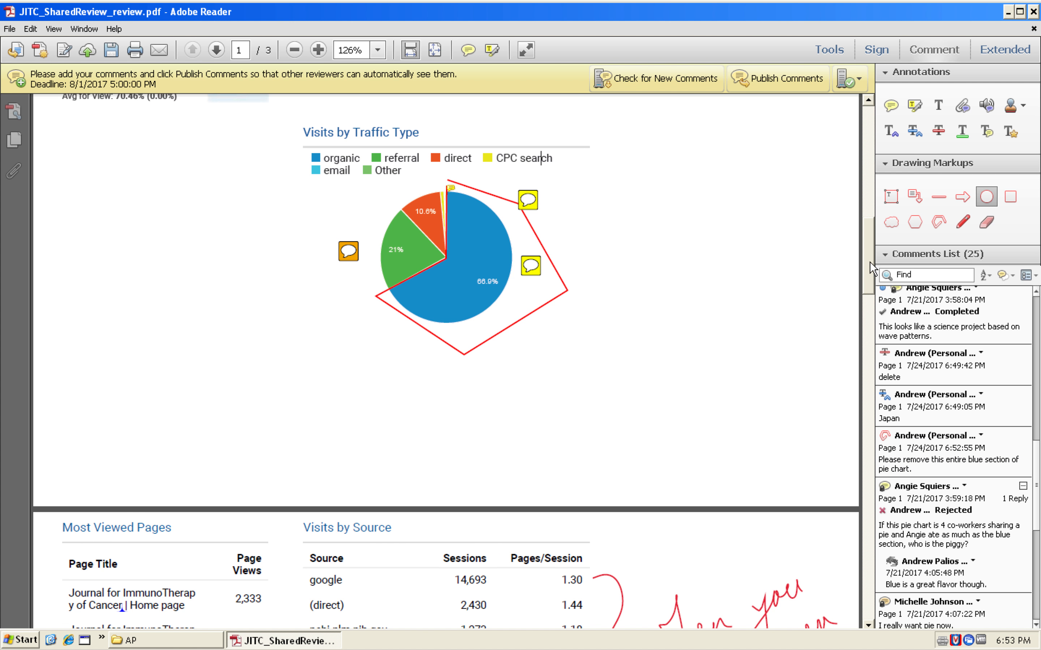
pyautogui.scroll(2, 632, 293)
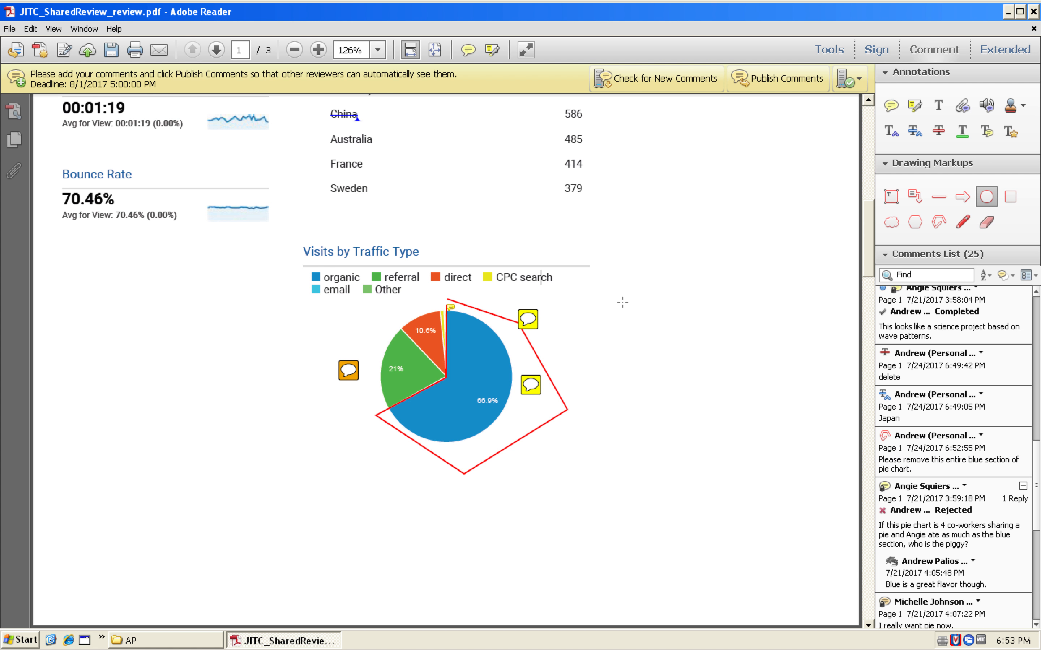
pyautogui.moveTo(615, 292); pyautogui.dragTo(777, 442)
# - Attach the note "please create pie chart here with the following data:" to the circle, listing 50% = Germany, 25% = India and 25% = United States
pyautogui.doubleClick(715, 296)
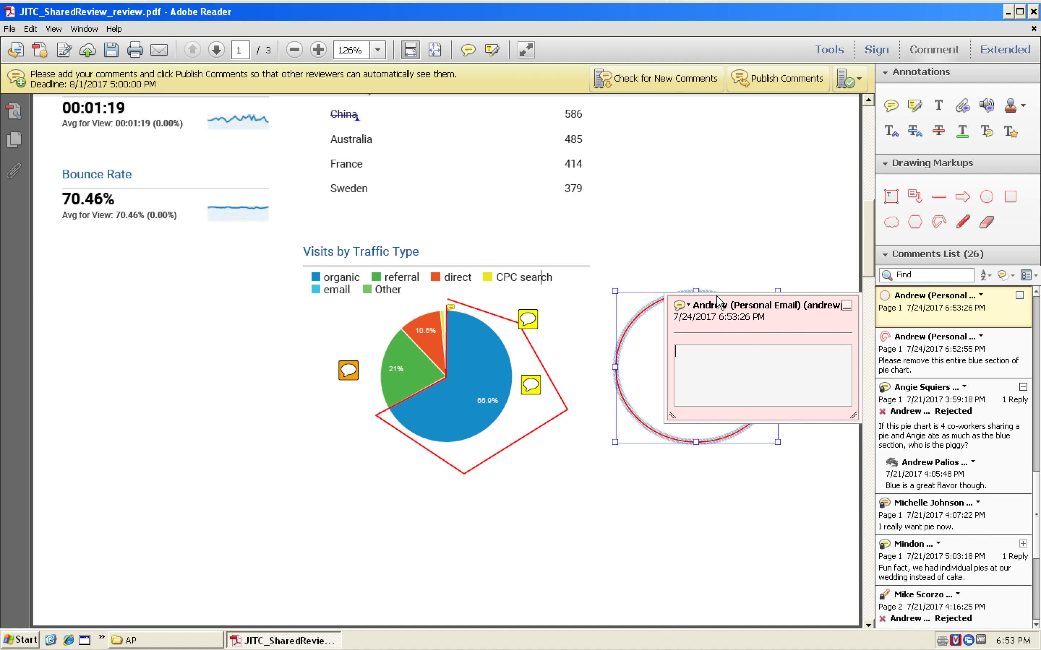
pyautogui.write('please create pie chart here')
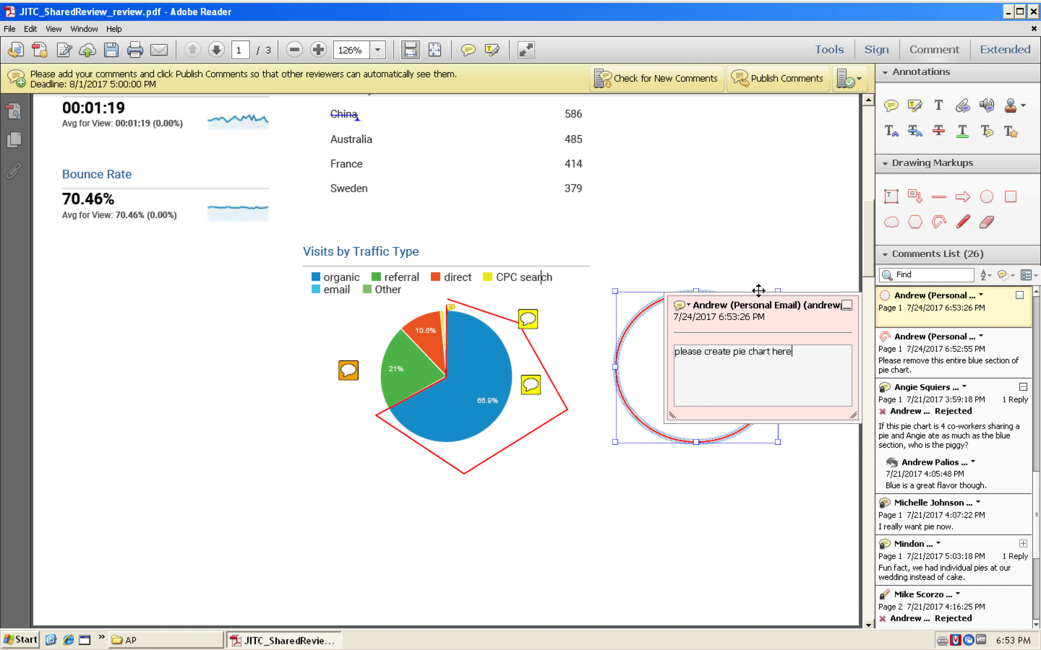
pyautogui.write('with the following data')
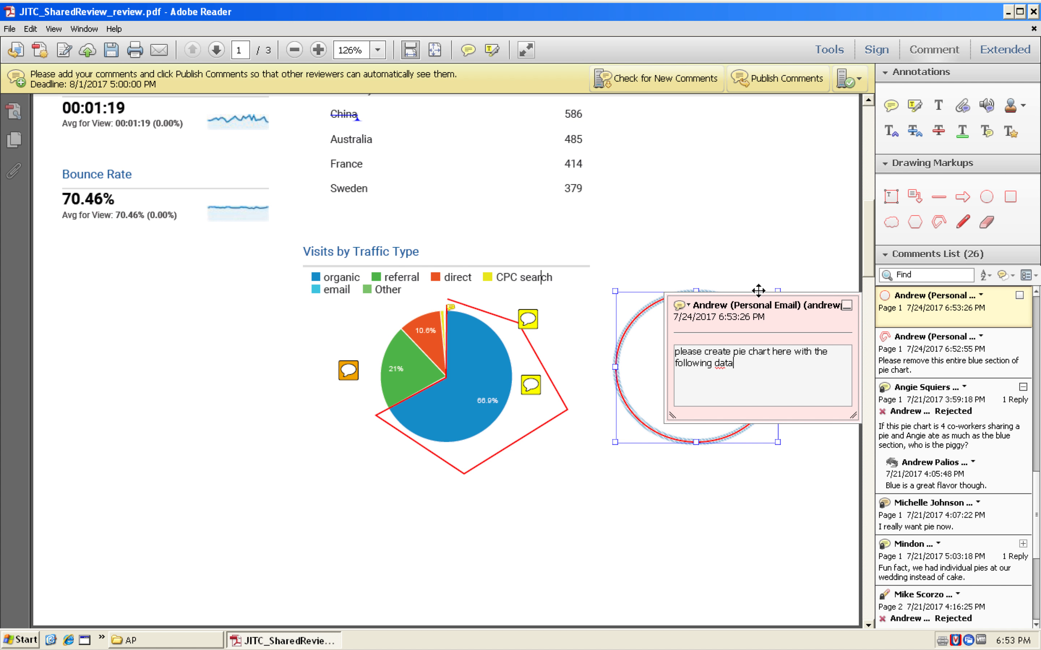
pyautogui.write(':')
pyautogui.press('Return')
pyautogui.press('Return')
pyautogui.write('50%')
pyautogui.write(' = Germany')
pyautogui.write('25%')
pyautogui.write(' = Ind')
pyautogui.write('ia')
pyautogui.press('Return')
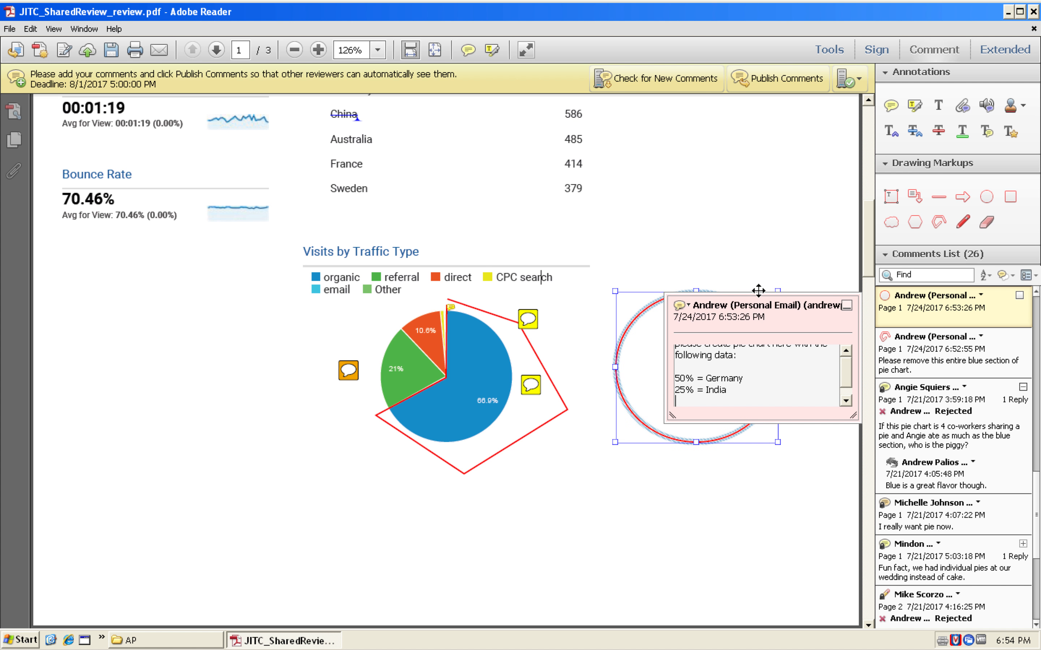
pyautogui.write('25% = United States')
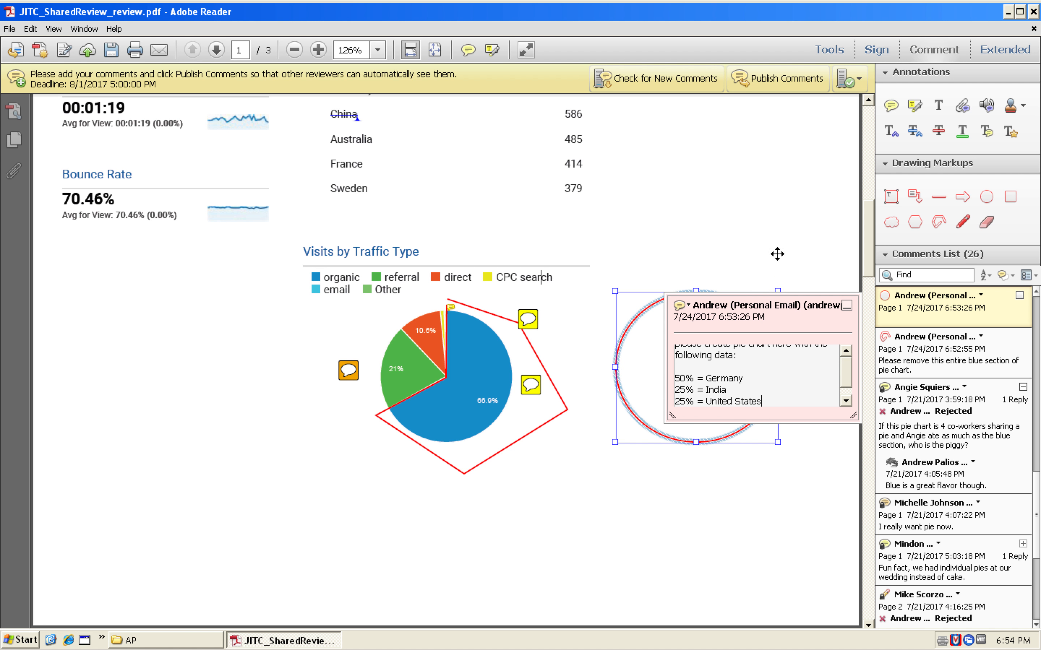
pyautogui.click(780, 271)
pyautogui.moveTo(735, 296)
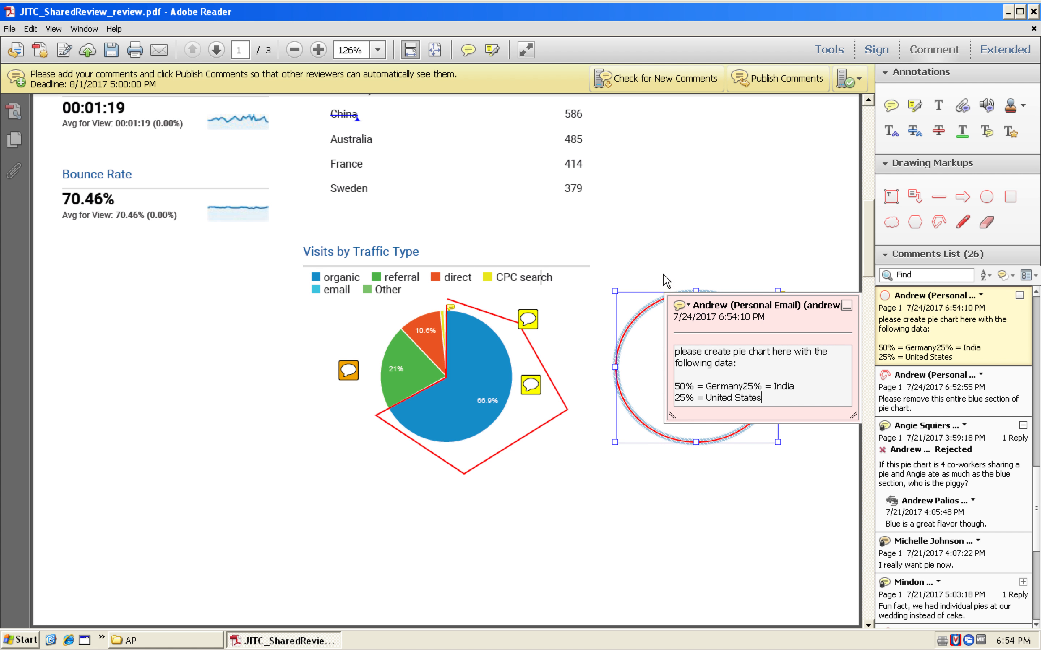
# - Draw a wide ellipse in the blank space below Bounce Rate and attach the note "Please place the "Join SITC" emblem here"
pyautogui.click(986, 197)
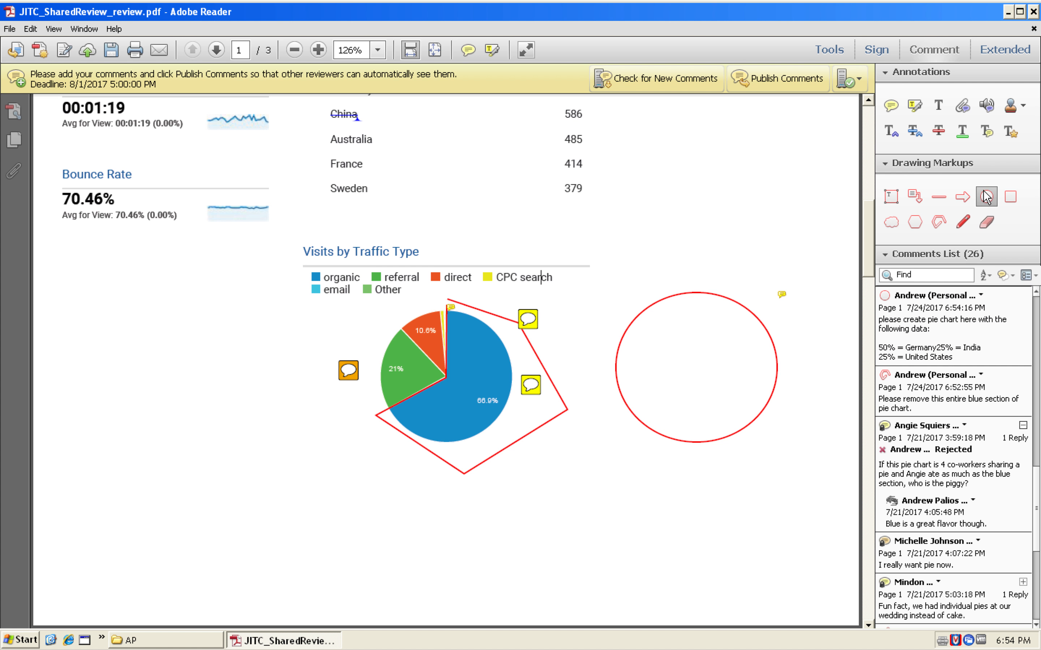
pyautogui.moveTo(65, 496)
pyautogui.mouseDown()
pyautogui.moveTo(267, 555)
pyautogui.moveTo(254, 571)
pyautogui.mouseUp()
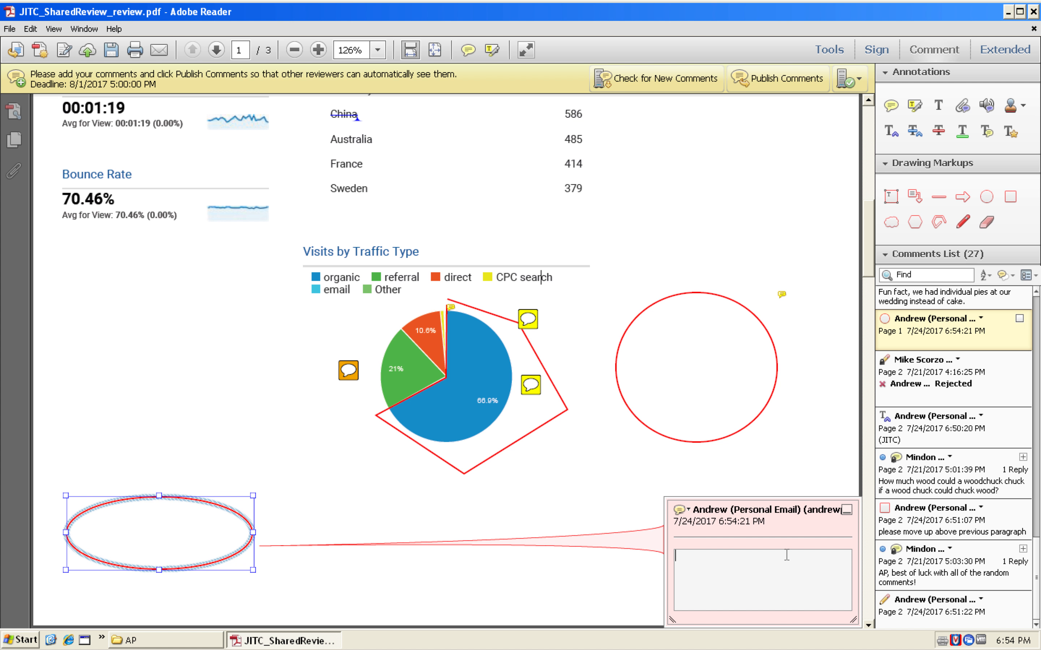
pyautogui.write('Please place the "Join SITC" emblem here')
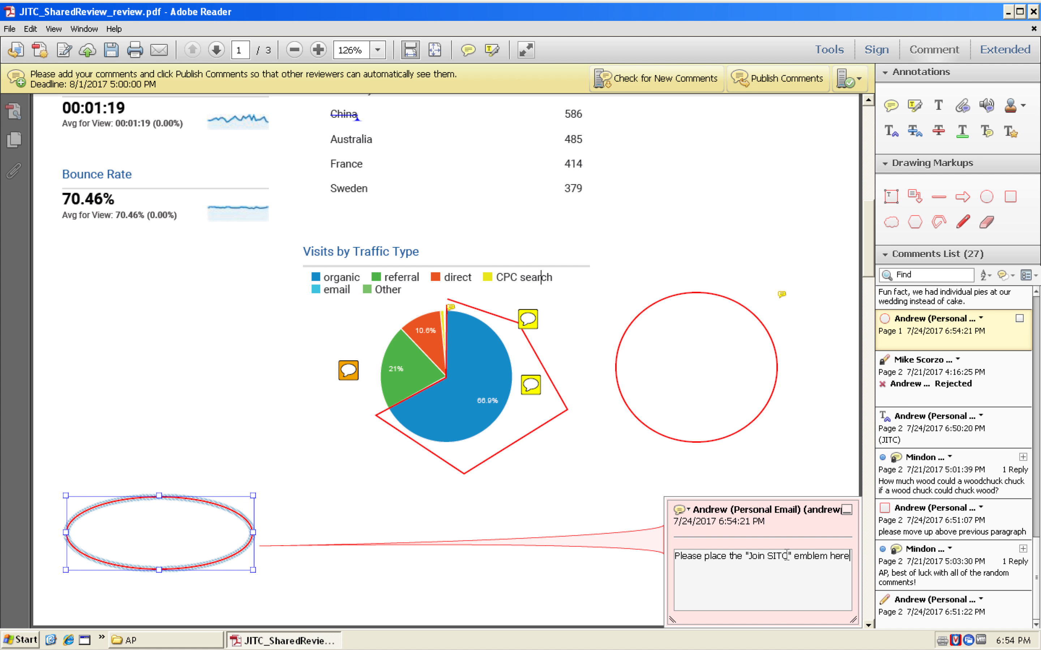
pyautogui.click(123, 501)
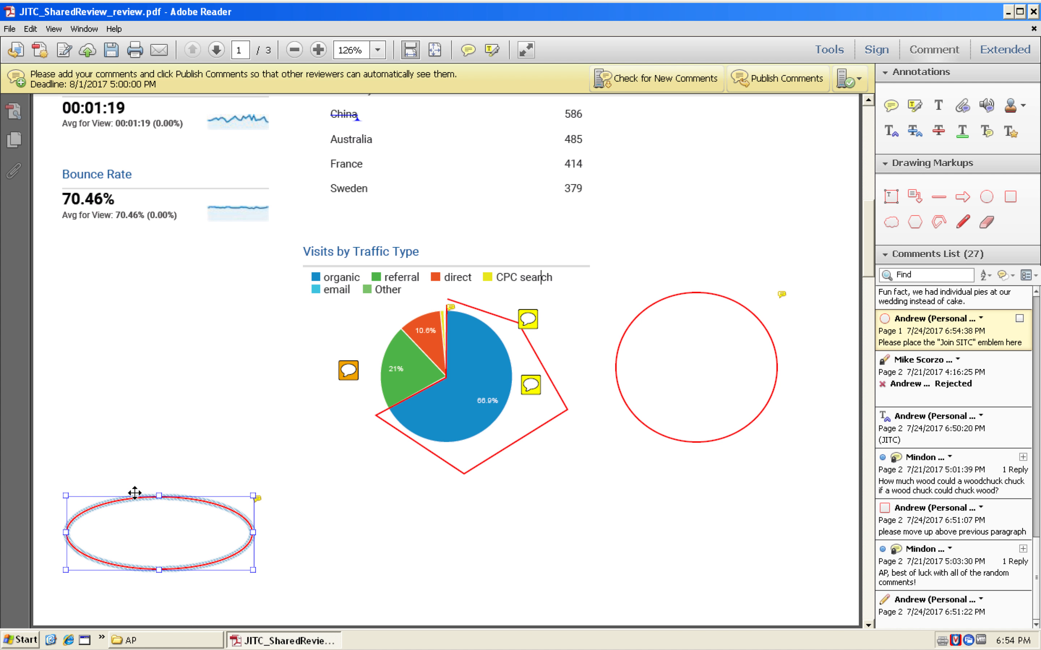
pyautogui.doubleClick(111, 502)
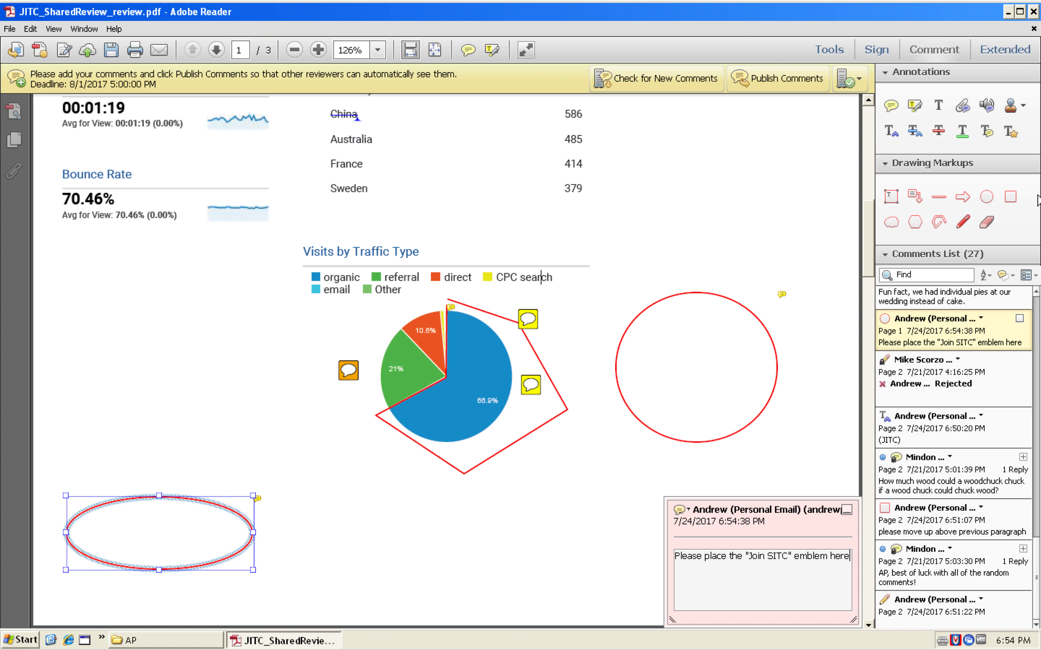
# - Draw a long rectangle beside the ellipse with the note "Please place text to read: JOIN SITC FOR SOME GREAT BENEFITS TODAY!"
pyautogui.click(1011, 196)
pyautogui.moveTo(328, 527); pyautogui.dragTo(518, 524)
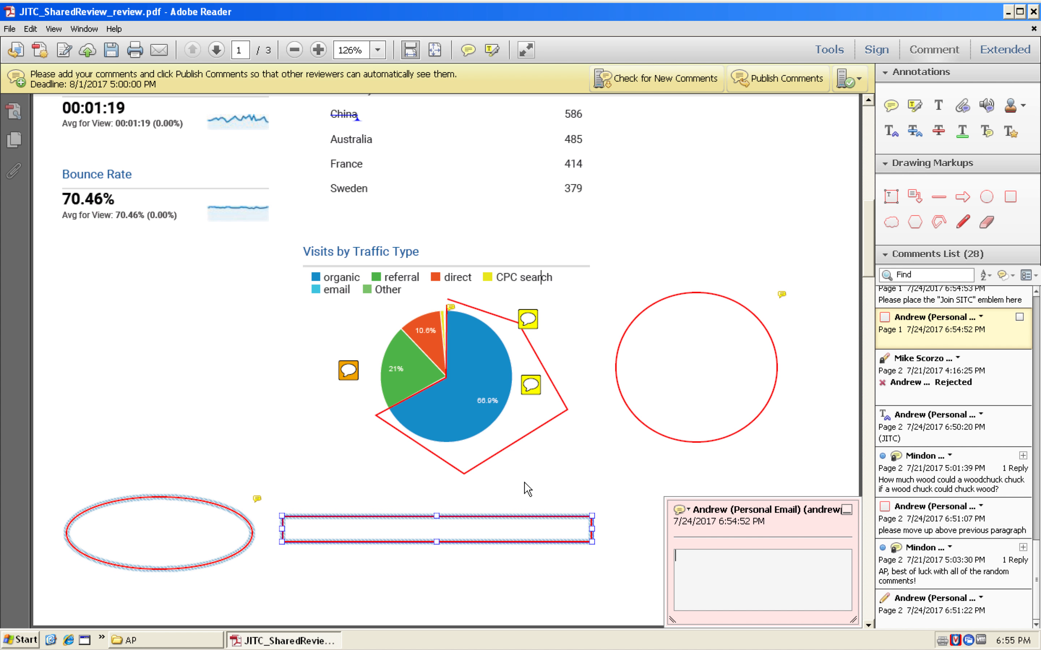
pyautogui.write('Please place text to read:')
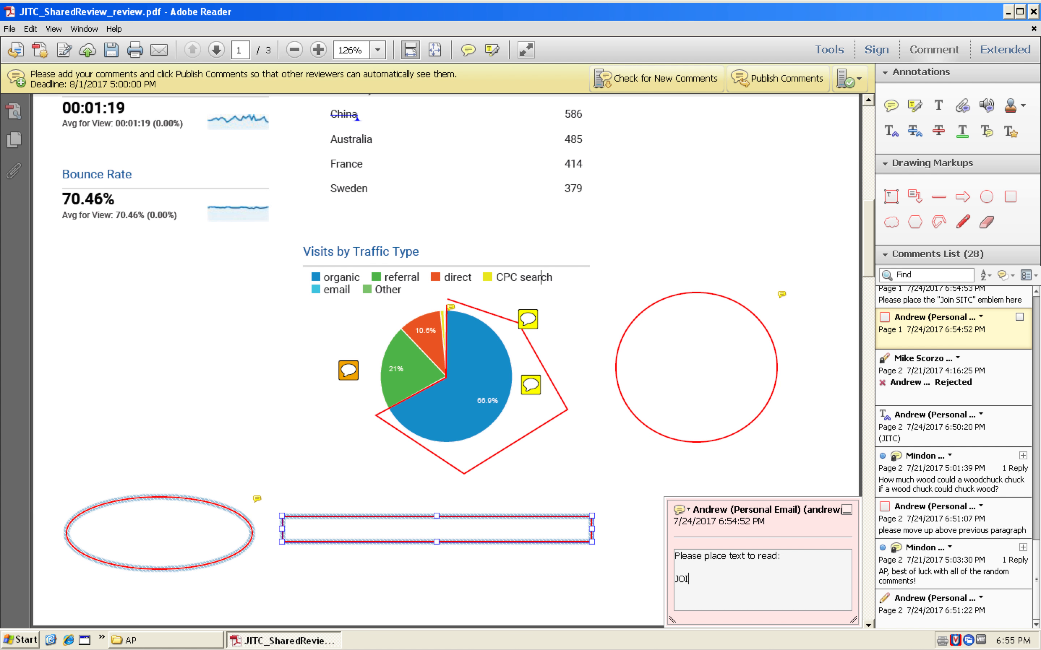
pyautogui.write('JOIN SITC FOR SOME GREAT BENEFITS')
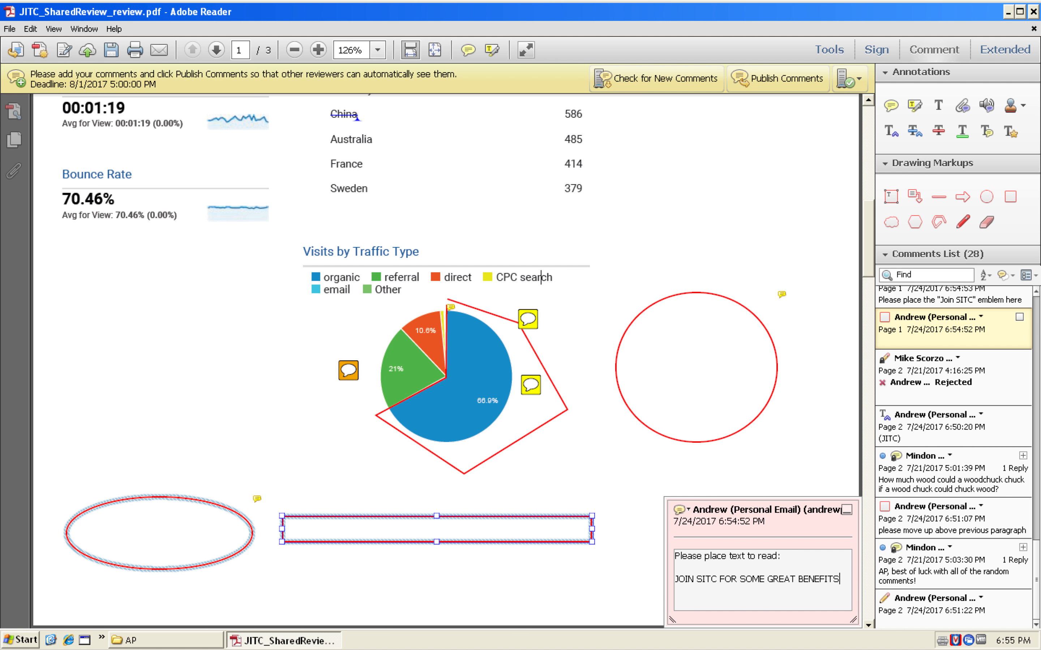
pyautogui.write(' TODAY!')
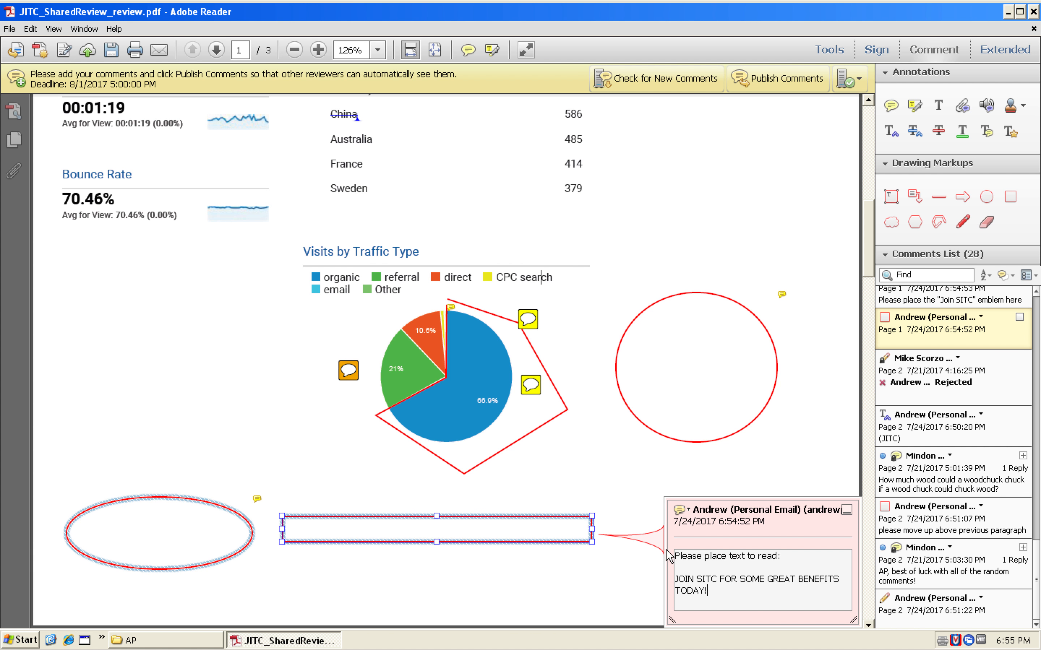
pyautogui.moveTo(677, 578); pyautogui.dragTo(736, 580)
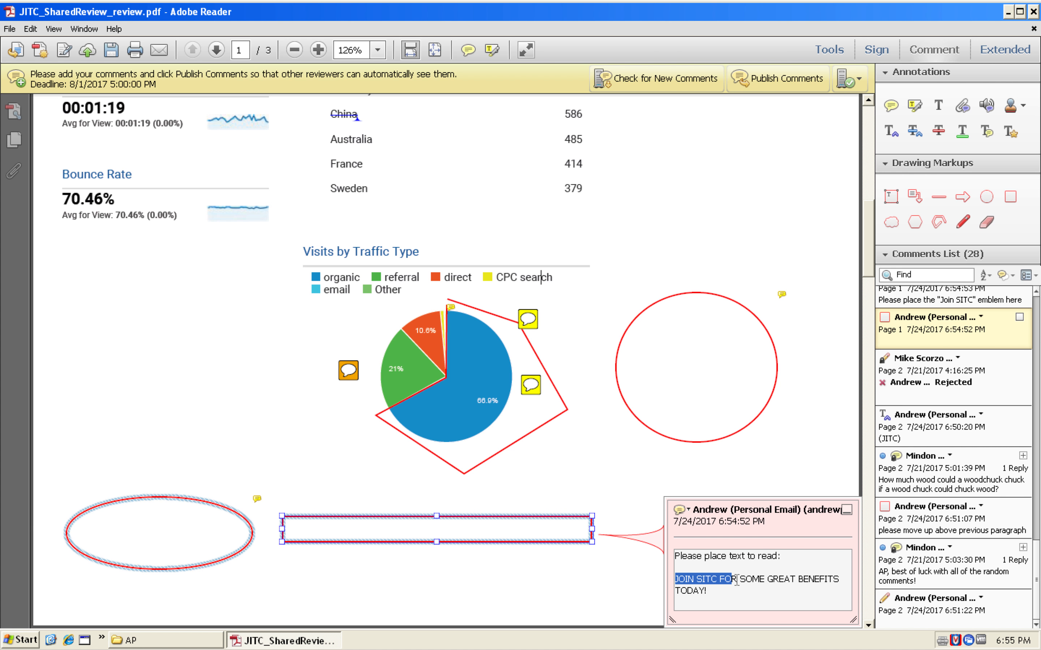
pyautogui.click(563, 480)
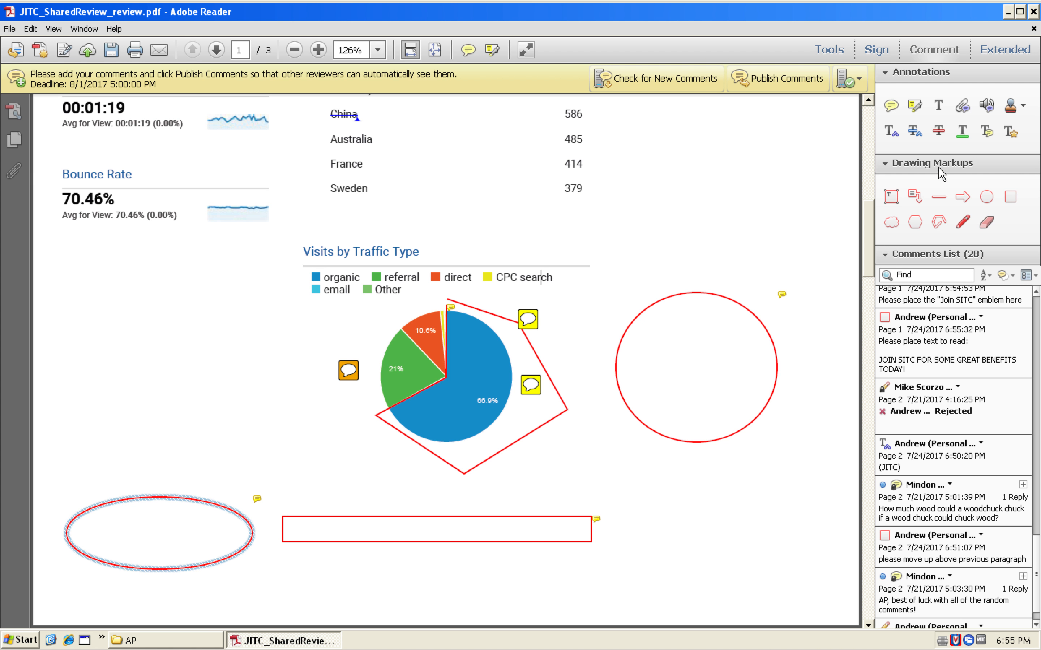
# - Add a sticky note in the blank area right of the country table reading "Please move this entire page to last (page 3)"
pyautogui.click(892, 107)
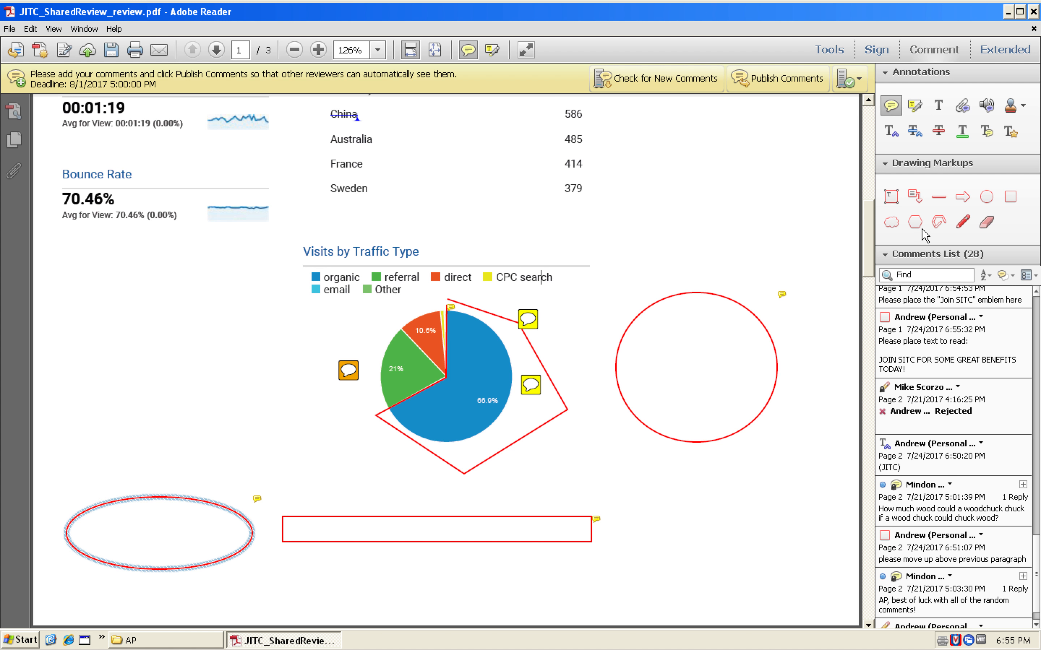
pyautogui.scroll(2, 871, 232)
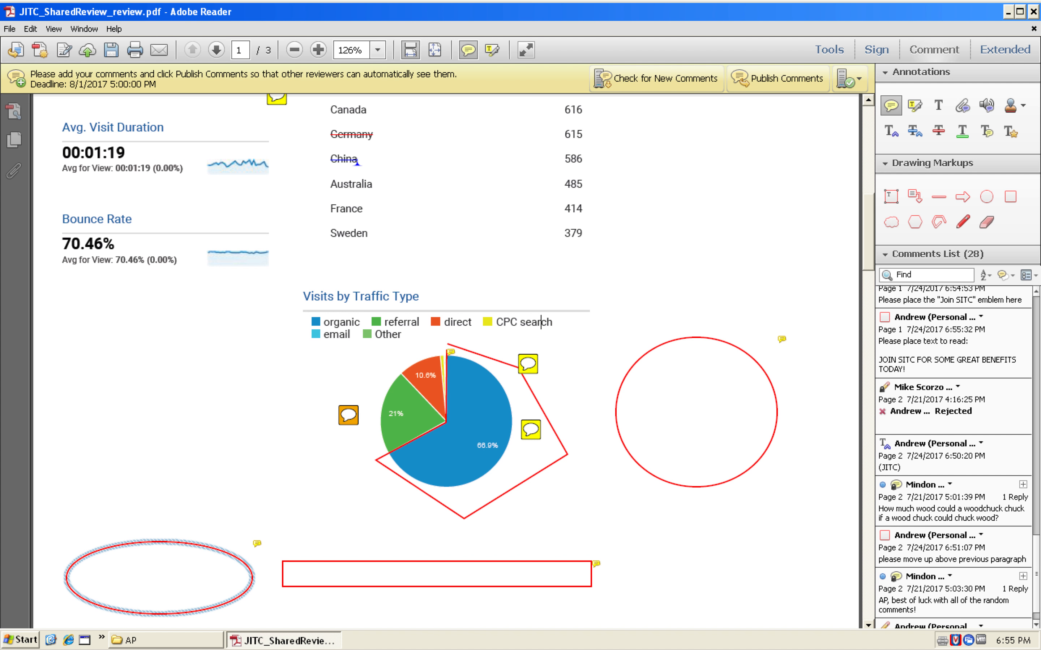
pyautogui.moveTo(867, 206); pyautogui.dragTo(866, 221)
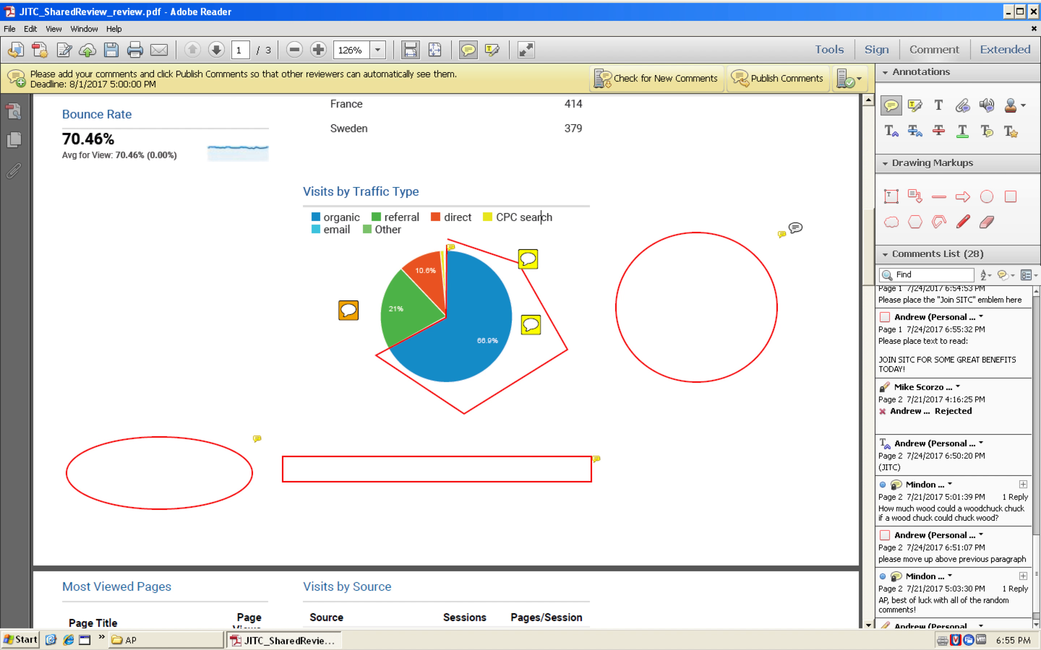
pyautogui.moveTo(868, 236); pyautogui.dragTo(869, 223)
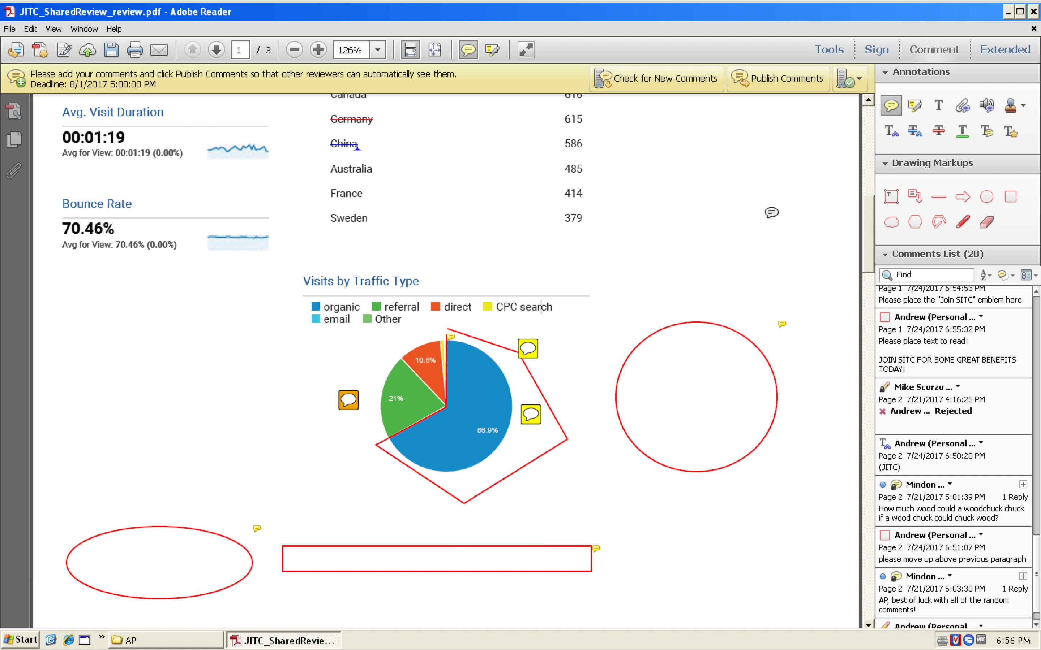
pyautogui.click(691, 178)
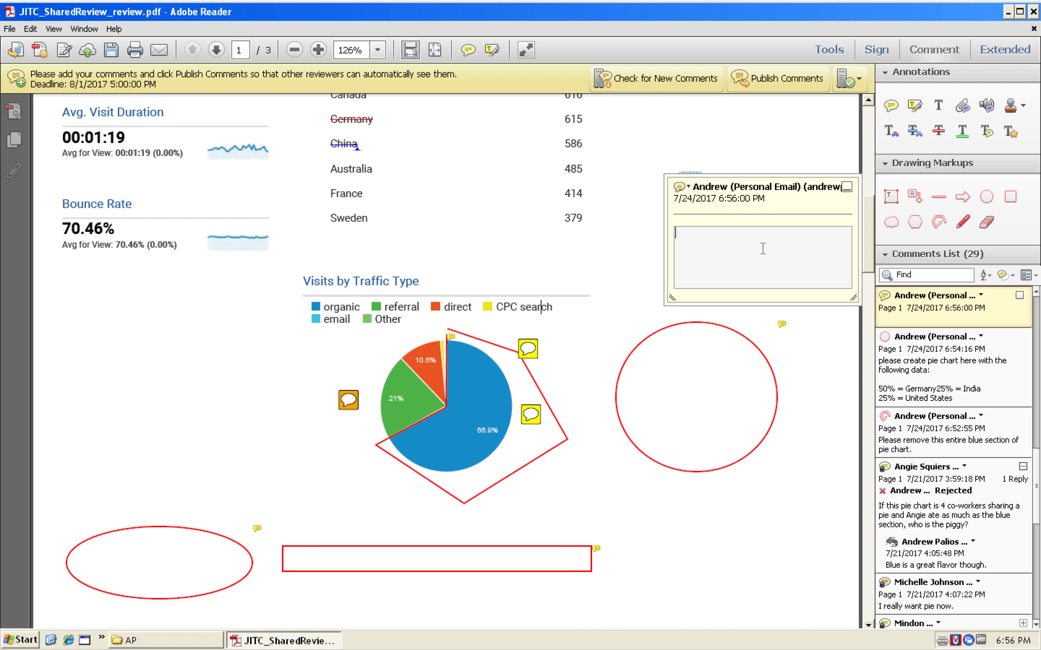
pyautogui.write('Please move this entire page to ')
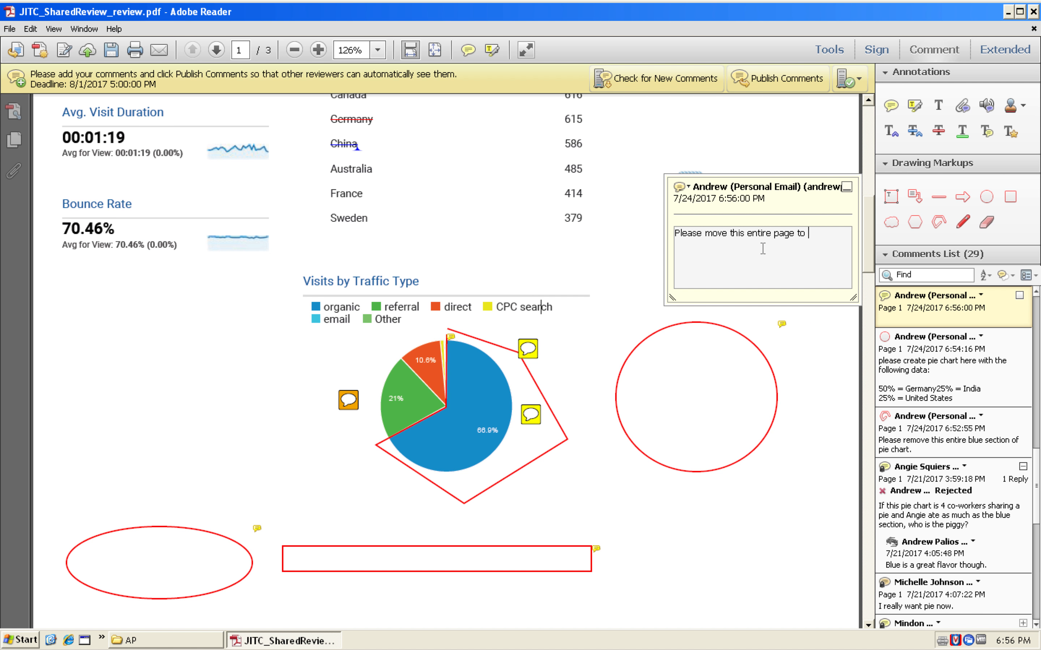
pyautogui.write('last (page 3')
pyautogui.click(609, 251)
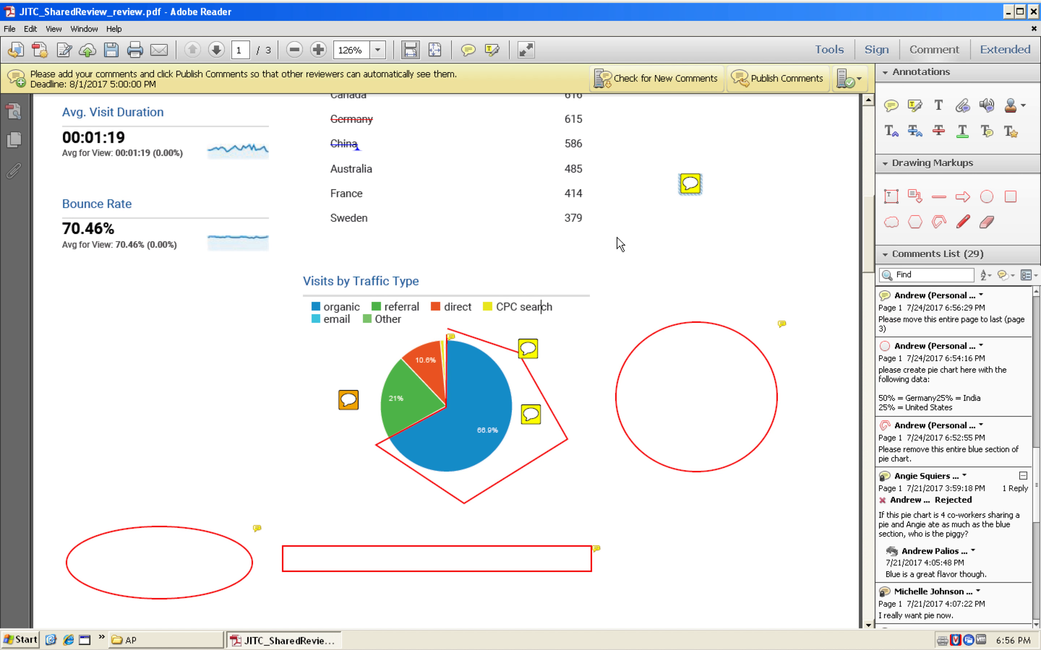
# - Zoom out to 57.2% and review the markups across the whole of page 1
pyautogui.scroll(3, 872, 231)
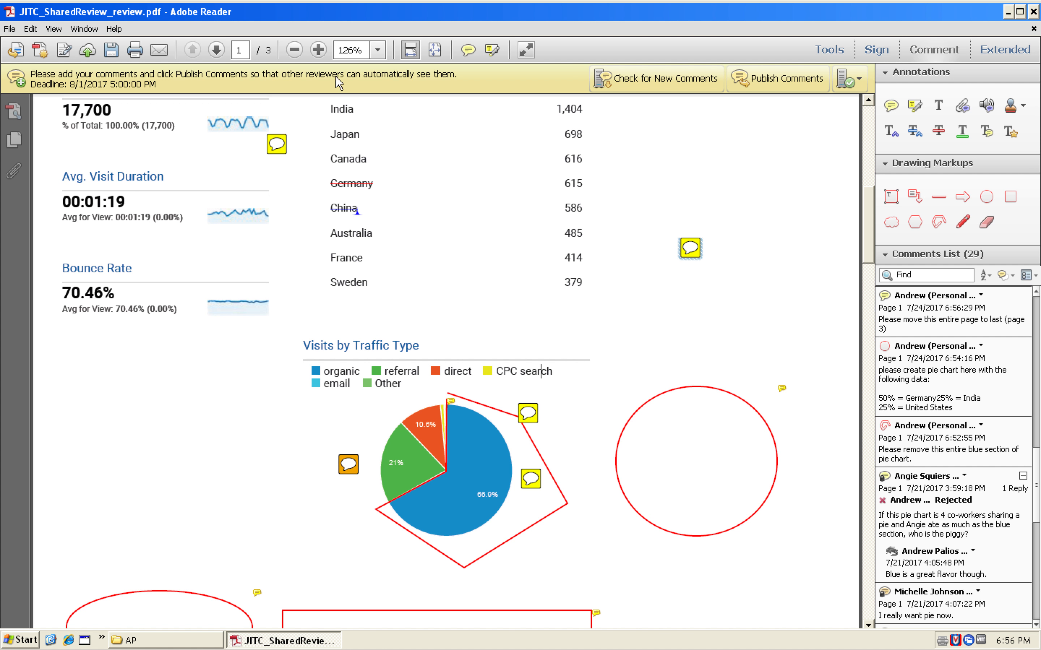
pyautogui.click(295, 51)
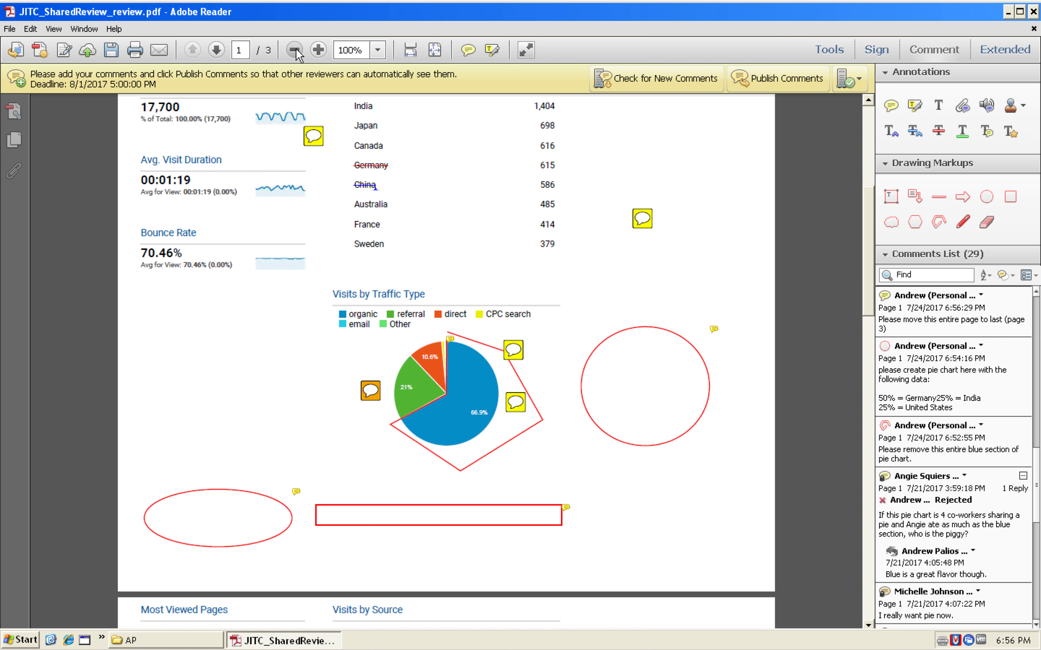
pyautogui.click(294, 51)
pyautogui.moveTo(869, 275); pyautogui.dragTo(868, 207)
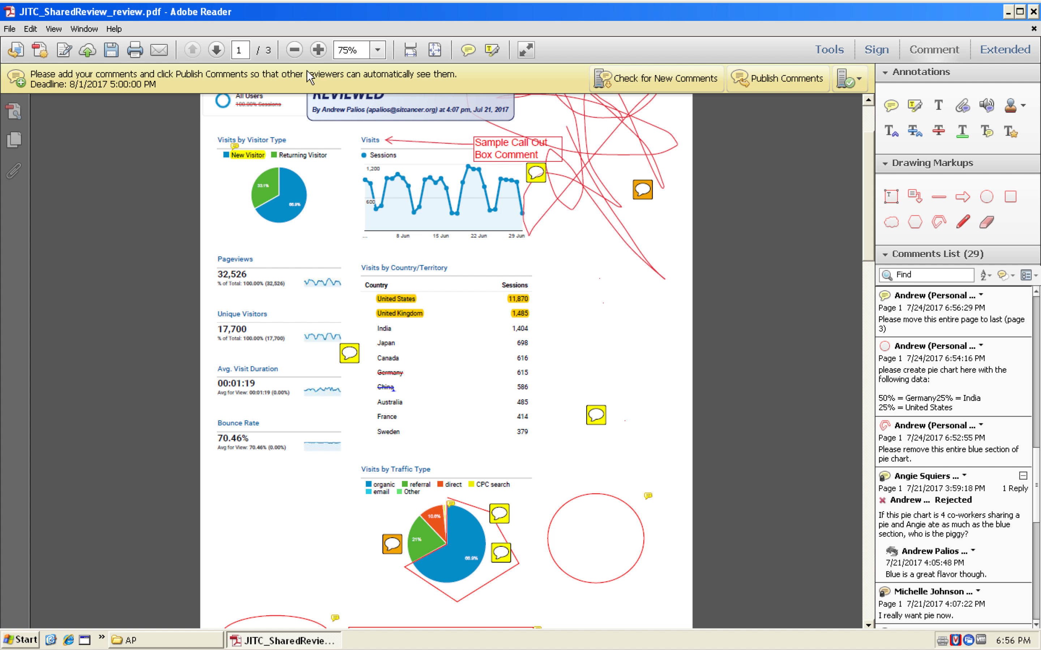
pyautogui.click(296, 50)
pyautogui.click(296, 51)
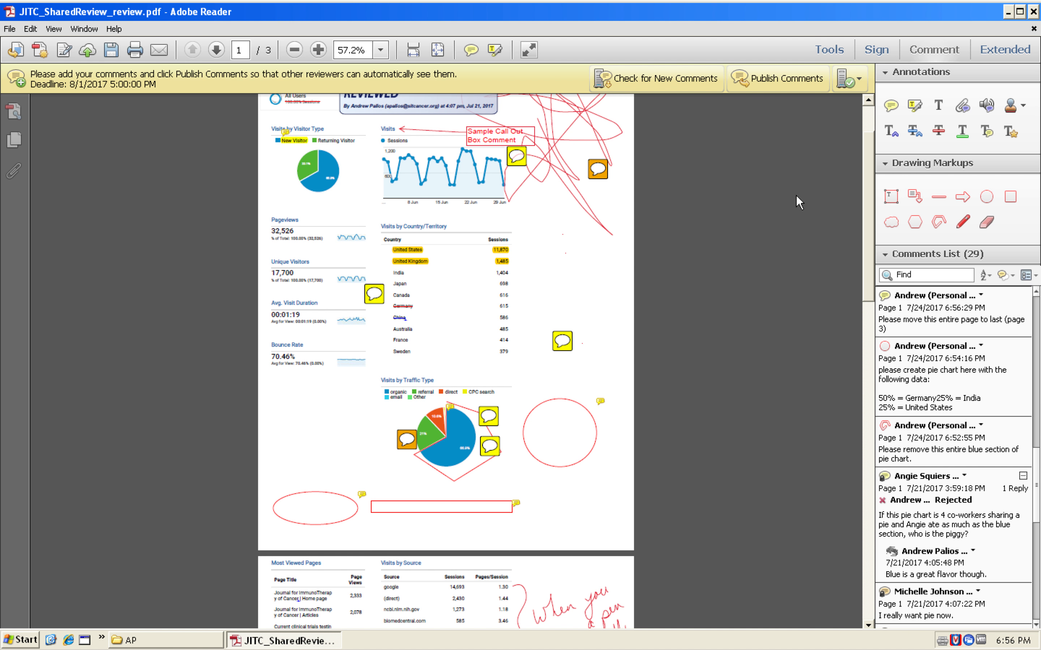
pyautogui.moveTo(868, 217); pyautogui.dragTo(868, 189)
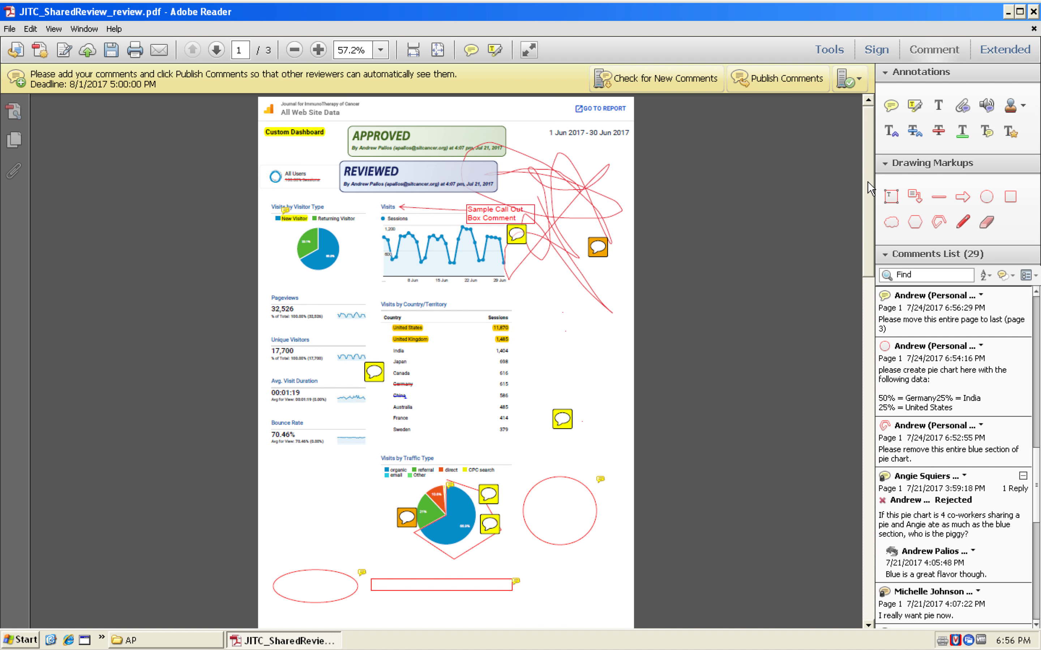
# - Draw a rectangle around the whole of page 1 and attach the note "please move this entire page to page 3"
pyautogui.click(1014, 195)
pyautogui.moveTo(260, 99); pyautogui.dragTo(634, 595)
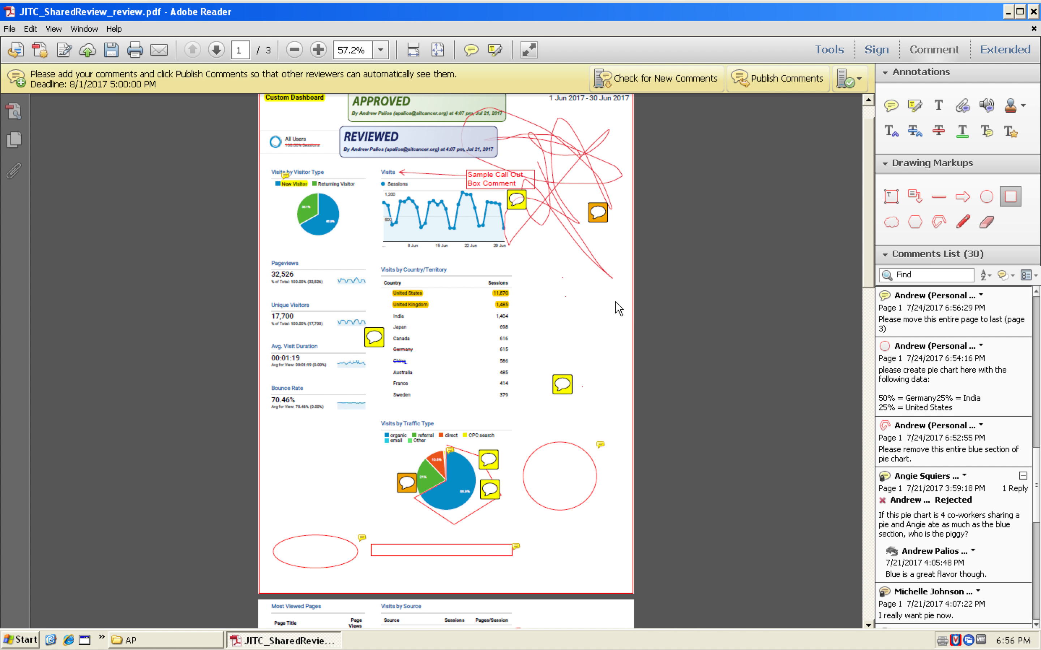
pyautogui.doubleClick(633, 297)
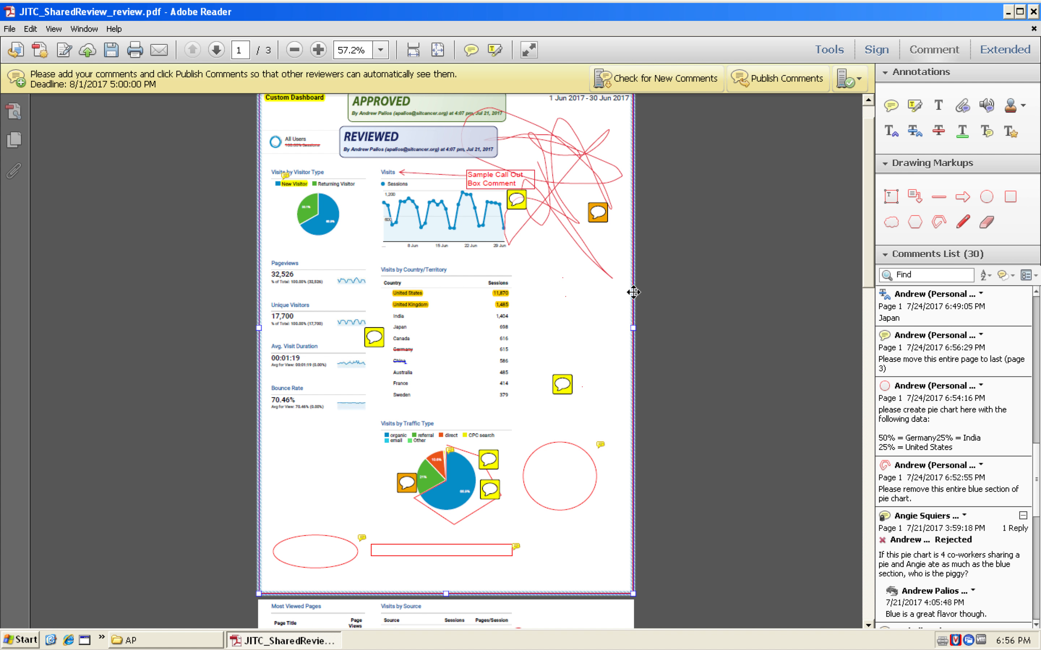
pyautogui.write('pleas')
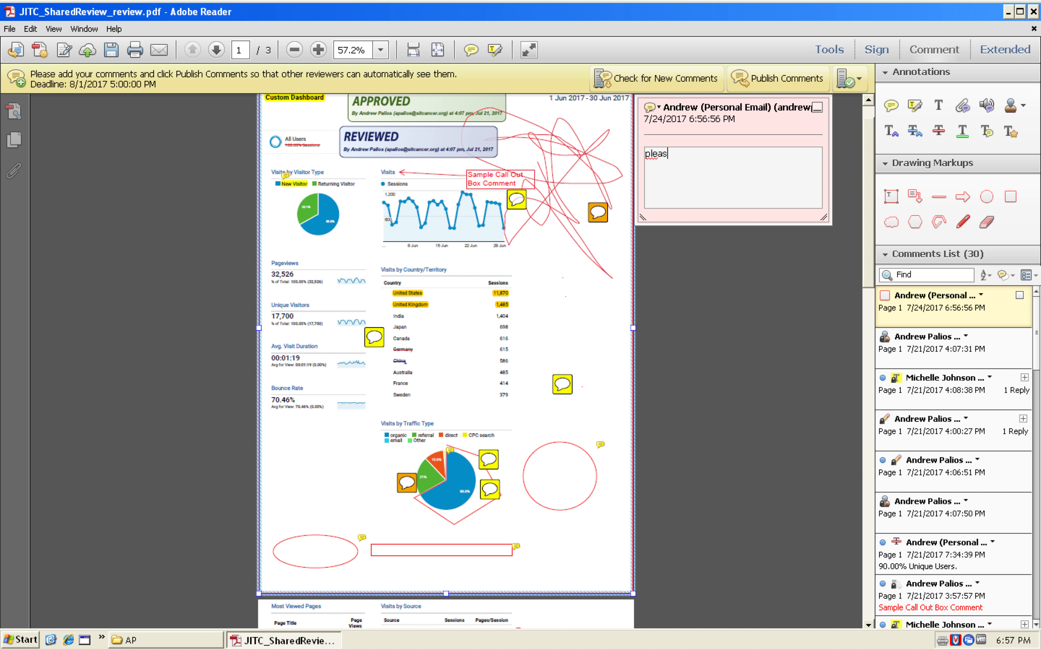
pyautogui.write('e move this entire page to pages')
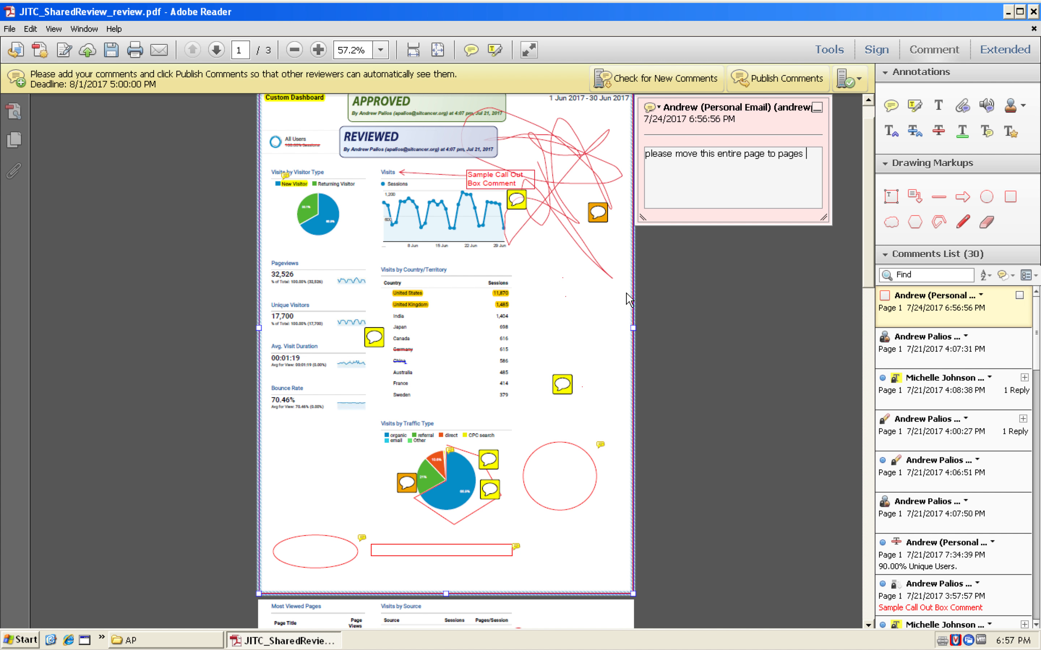
pyautogui.press('BackSpace')
pyautogui.press('BackSpace')
pyautogui.press('BackSpace')
pyautogui.write('e 3')
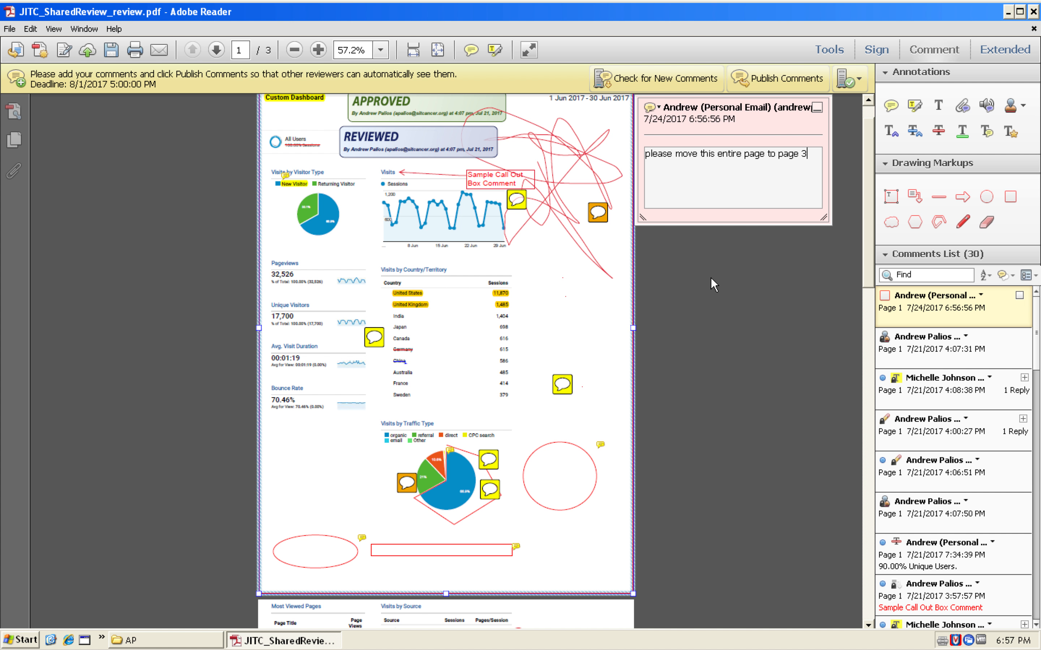
pyautogui.click(535, 318)
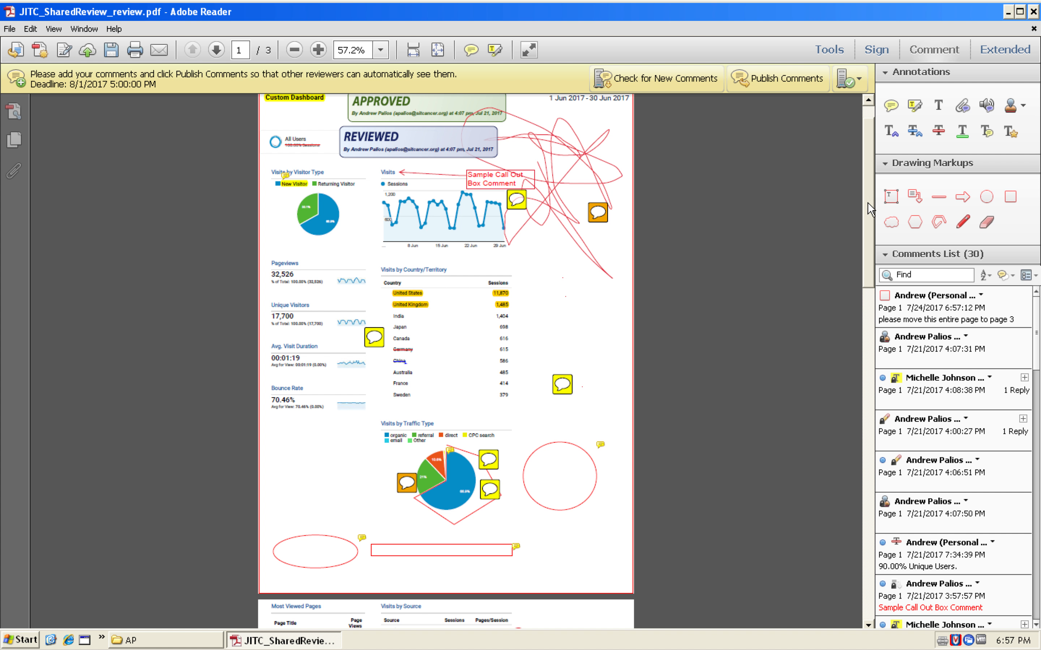
# - Highlight the "Visits by Keyword" heading on page 3 and attach the note "please make this italic"
pyautogui.scroll(-15, 861, 210)
pyautogui.moveTo(896, 510)
pyautogui.mouseDown()
pyautogui.moveTo(896, 482)
pyautogui.moveTo(886, 503)
pyautogui.mouseUp()
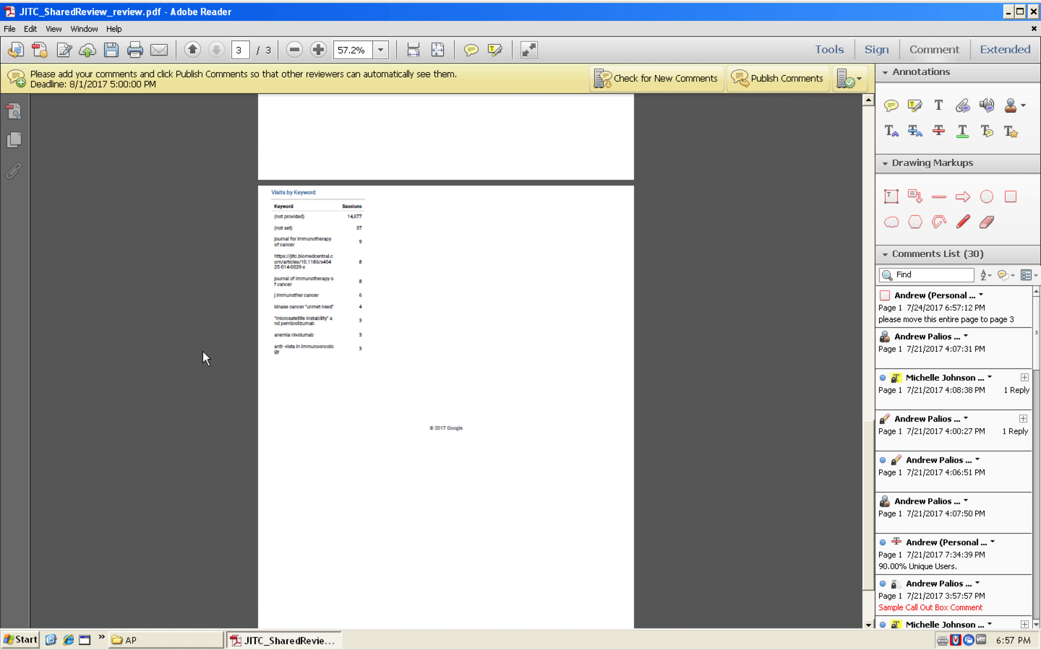
pyautogui.click(318, 50)
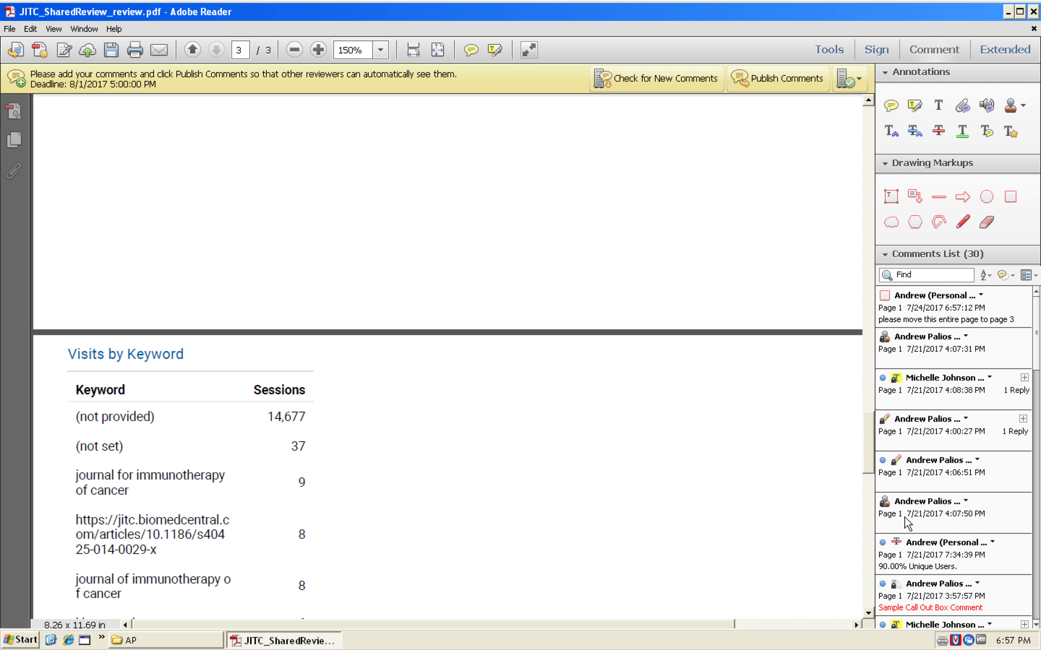
pyautogui.moveTo(870, 467); pyautogui.dragTo(869, 481)
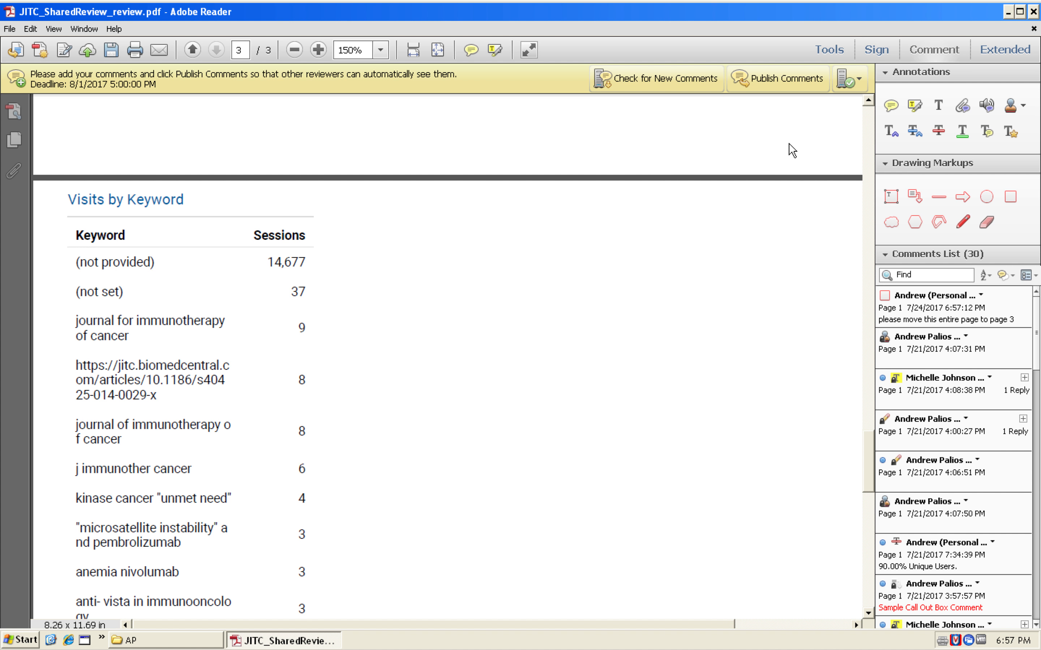
pyautogui.click(915, 109)
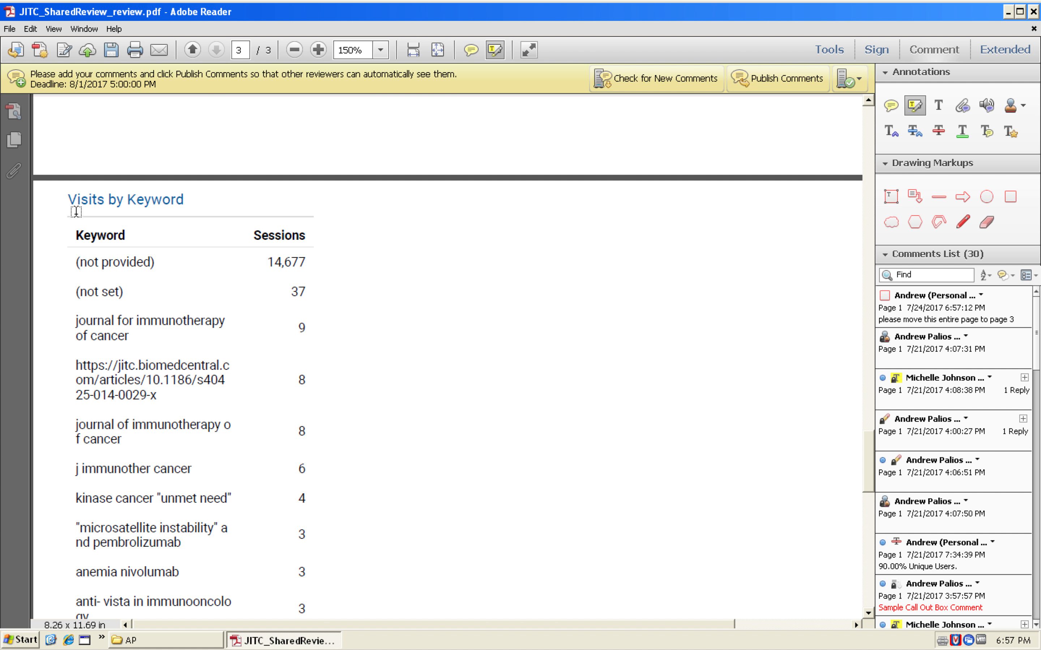
pyautogui.moveTo(68, 198); pyautogui.dragTo(160, 203)
pyautogui.doubleClick(157, 203)
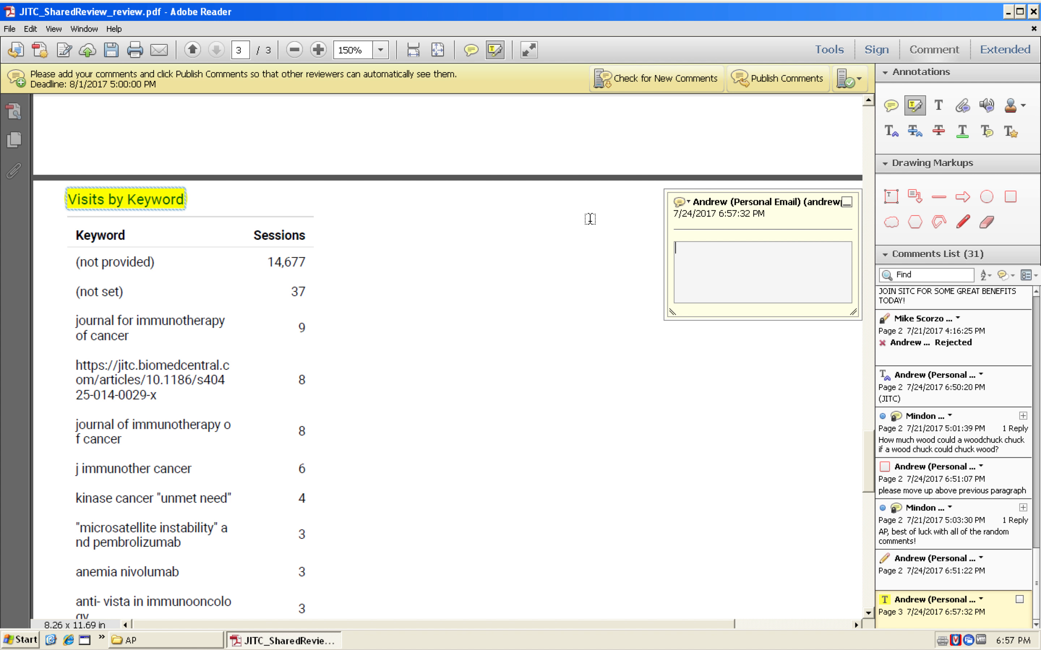
pyautogui.write('please make this italic')
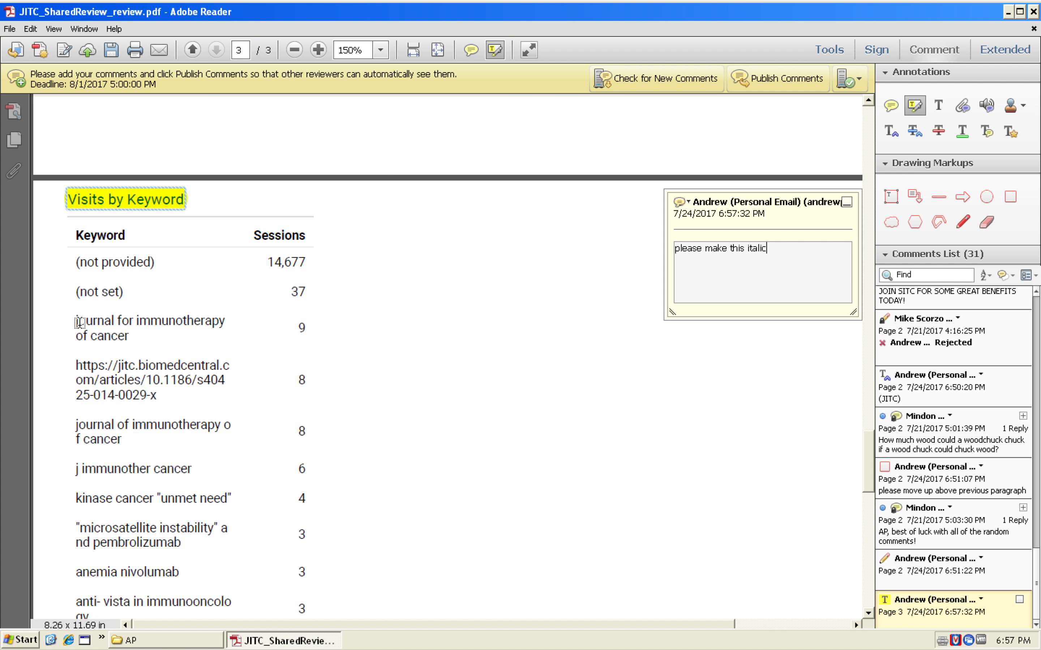
# - Highlight the keyword entry "journal for immunotherapy of cancer" and attach the note "please make this bold"
pyautogui.moveTo(76, 322); pyautogui.dragTo(139, 327)
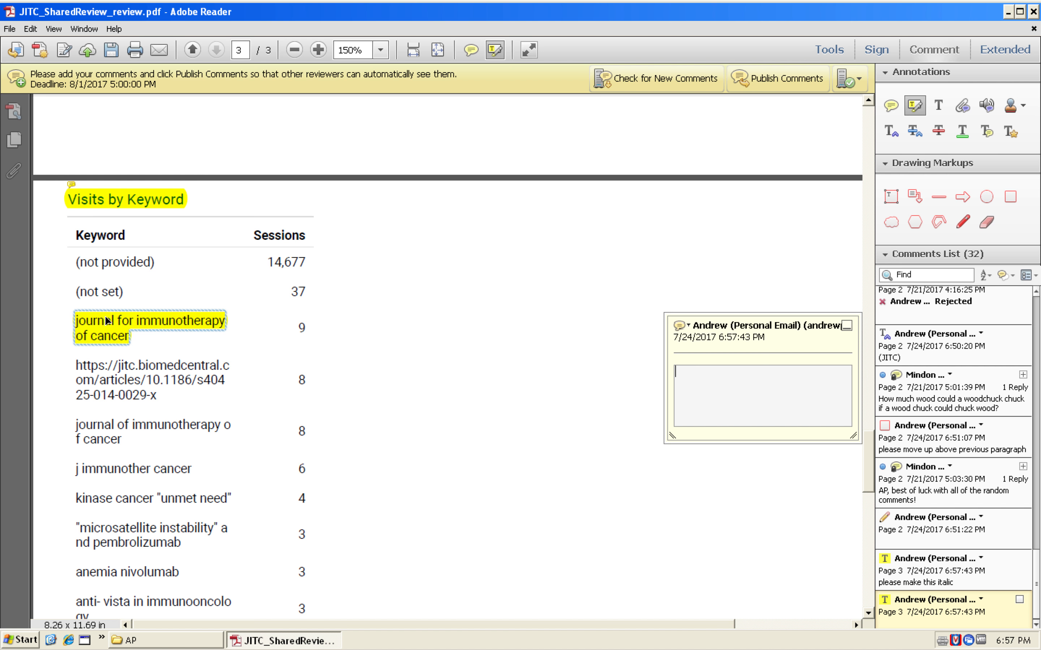
pyautogui.write('please make this bold')
pyautogui.click(891, 131)
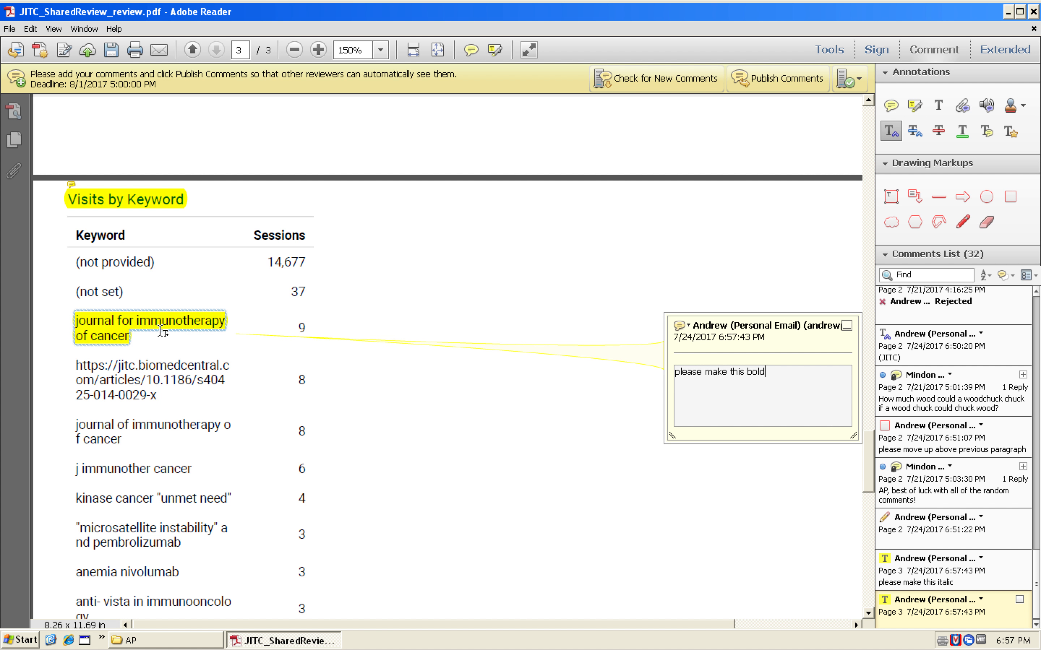
pyautogui.click(134, 342)
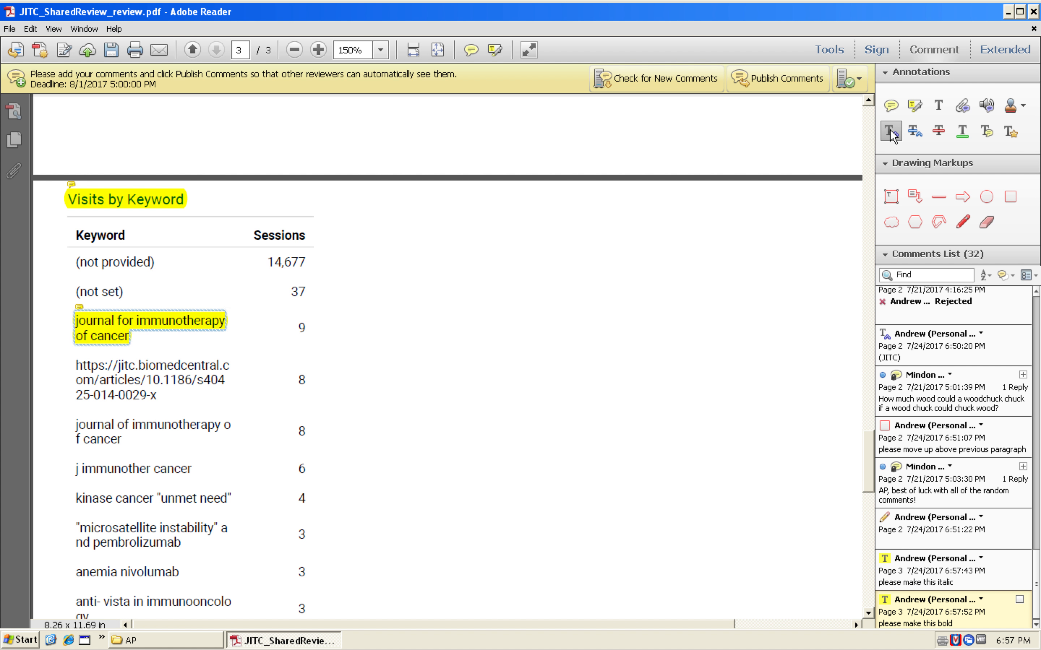
# - Add a callout pointing to the end of the highlighted keyword entry, reading "please add "(JITC)" here at the end."
pyautogui.click(915, 197)
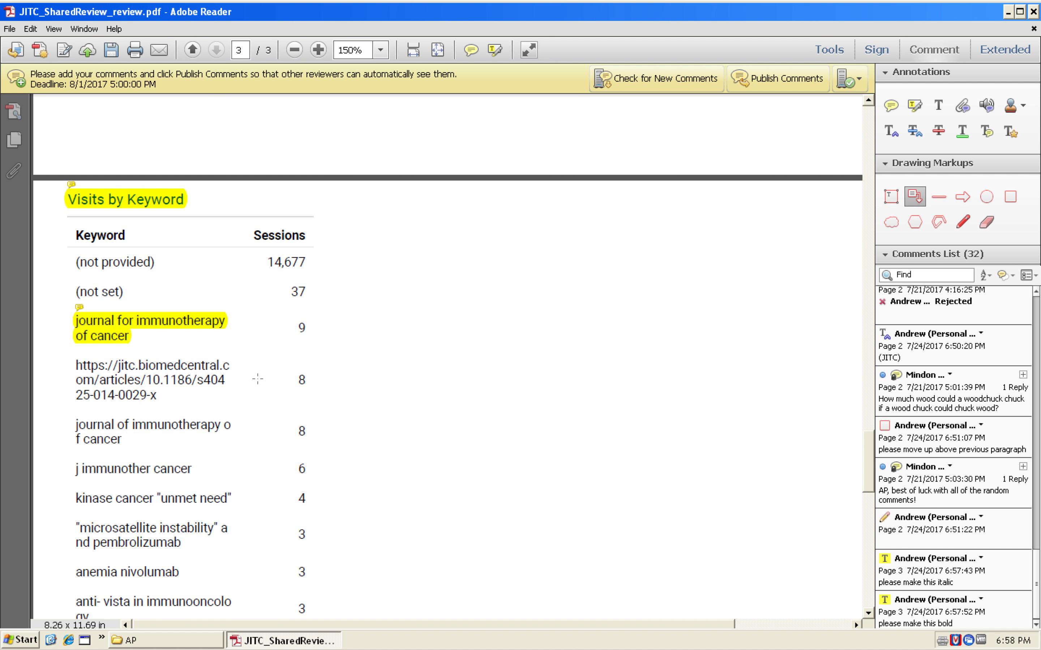
pyautogui.click(143, 338)
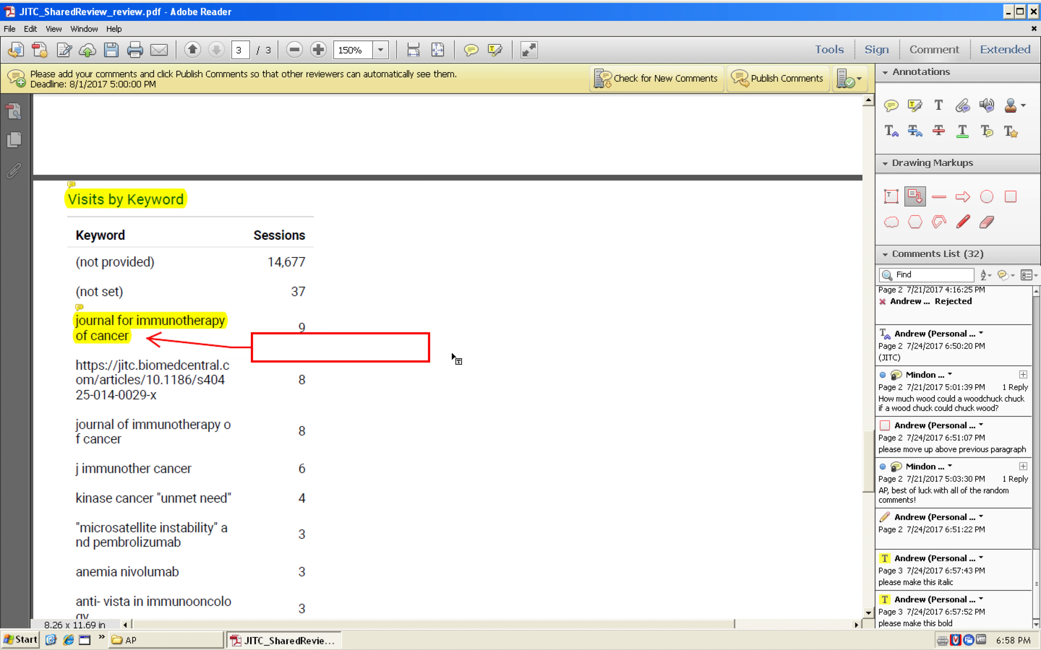
pyautogui.click(544, 357)
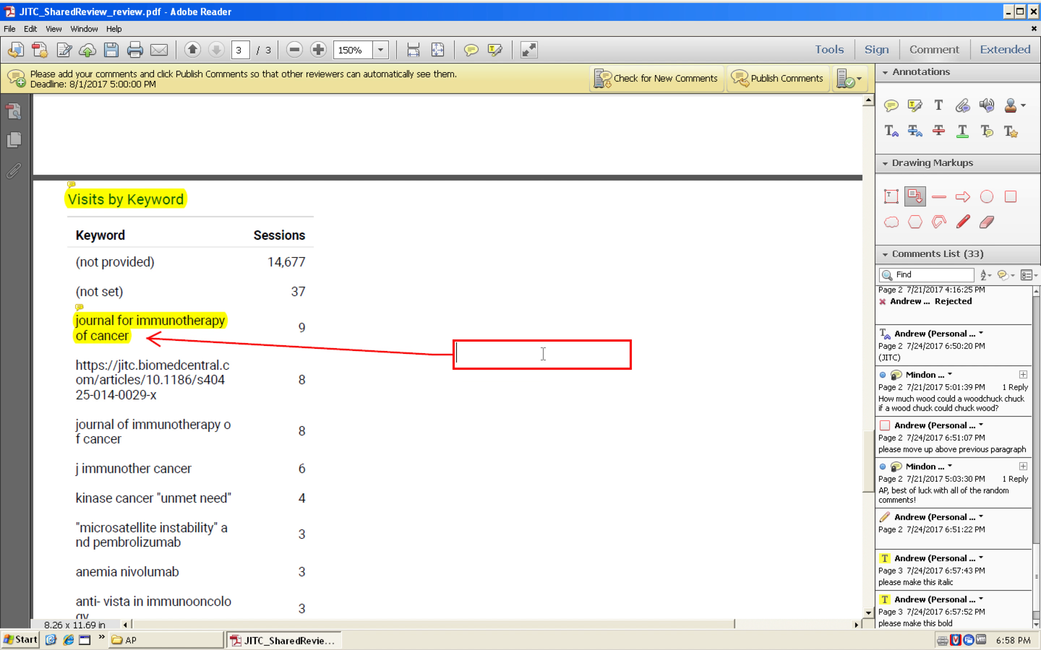
pyautogui.write('please ')
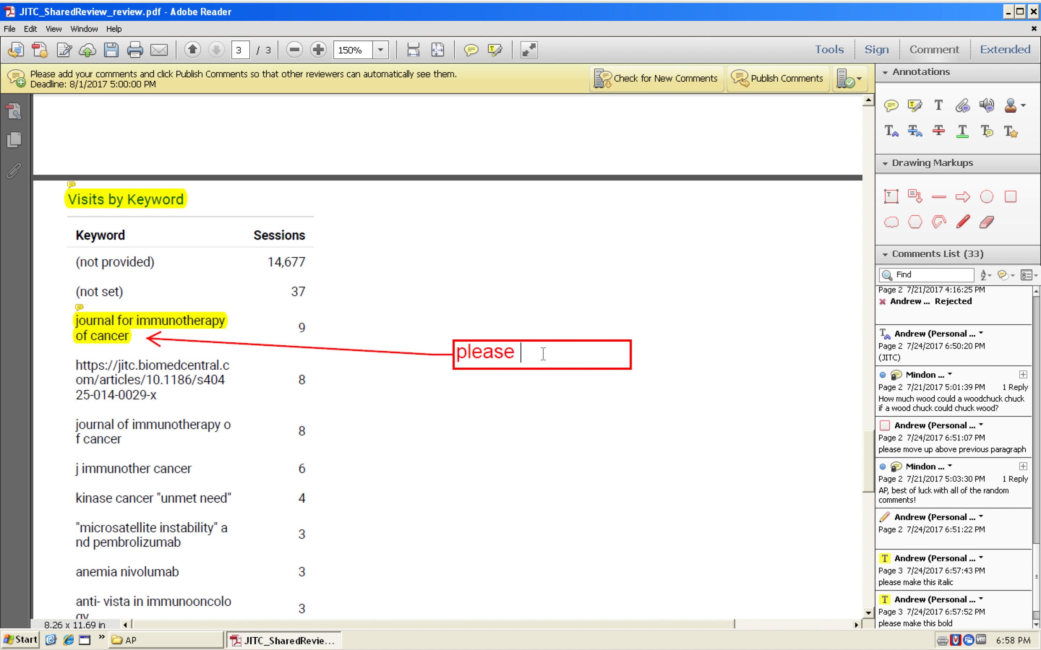
pyautogui.write('add "(JITC')
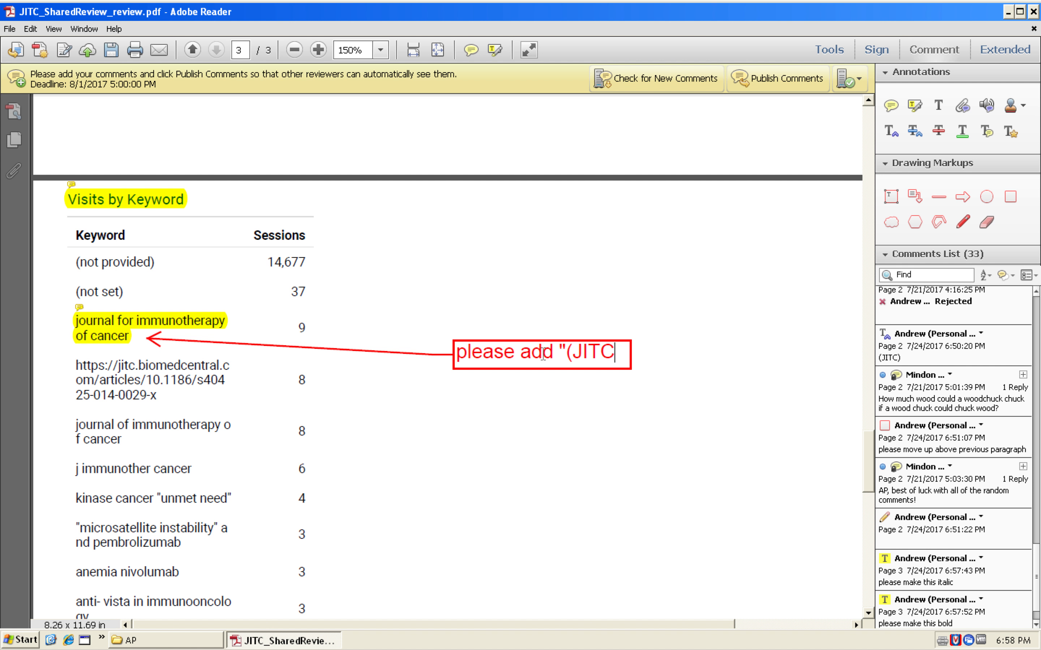
pyautogui.write(')" here')
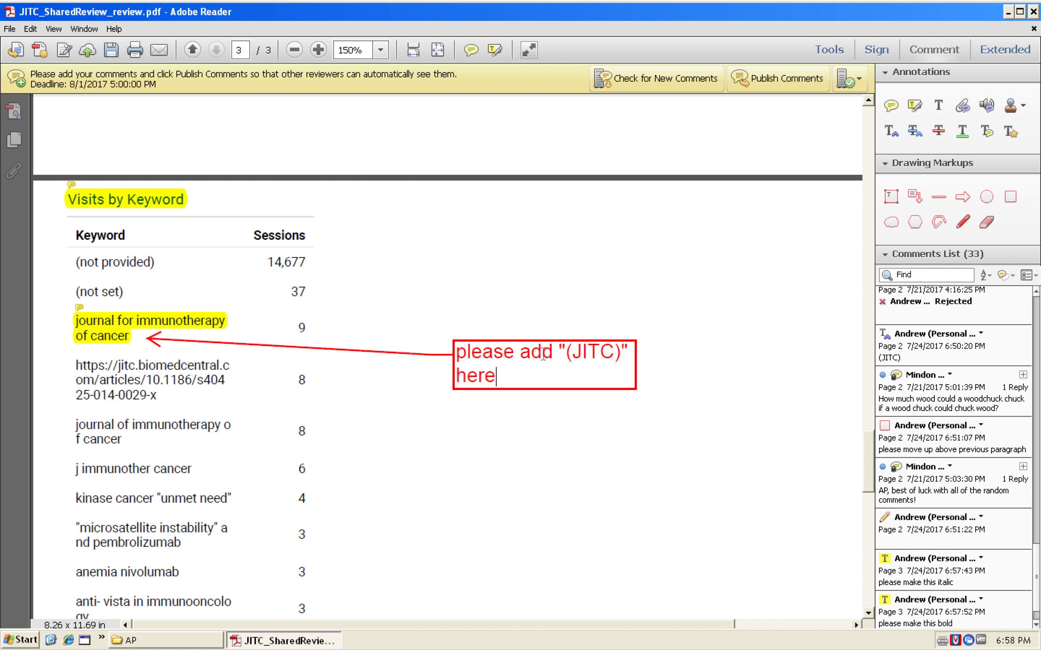
pyautogui.write(' at the end')
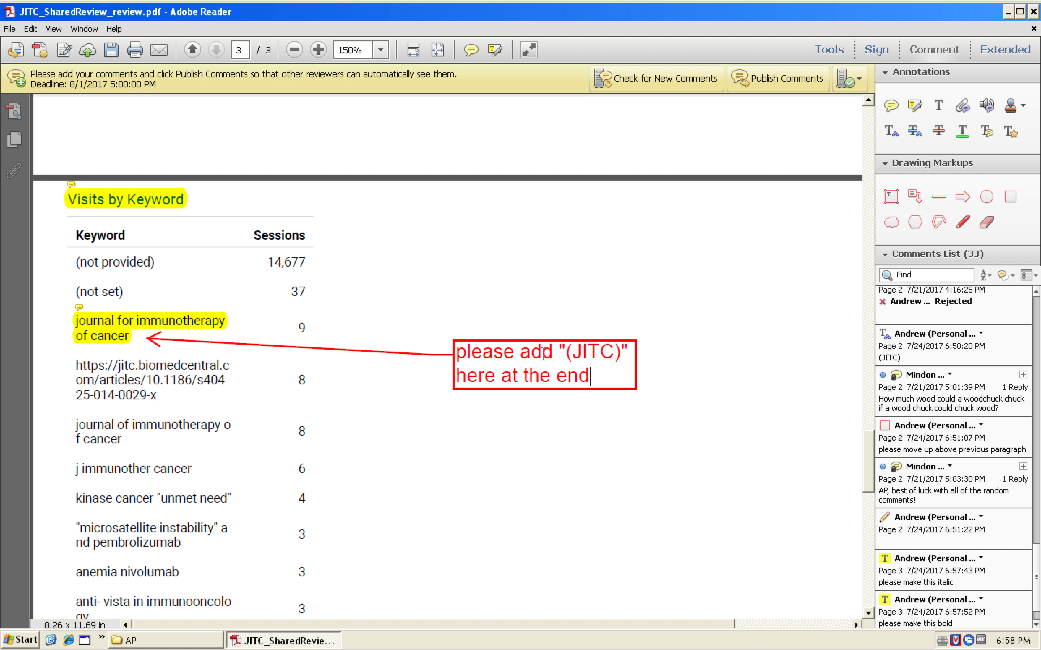
pyautogui.write('.')
pyautogui.click(497, 224)
# - Draw a rectangle around all the Sessions numbers in the keyword table with the note "please make all of these numbers bold"
pyautogui.moveTo(867, 450)
pyautogui.mouseDown()
pyautogui.moveTo(873, 502)
pyautogui.moveTo(862, 448)
pyautogui.mouseUp()
pyautogui.click(879, 493)
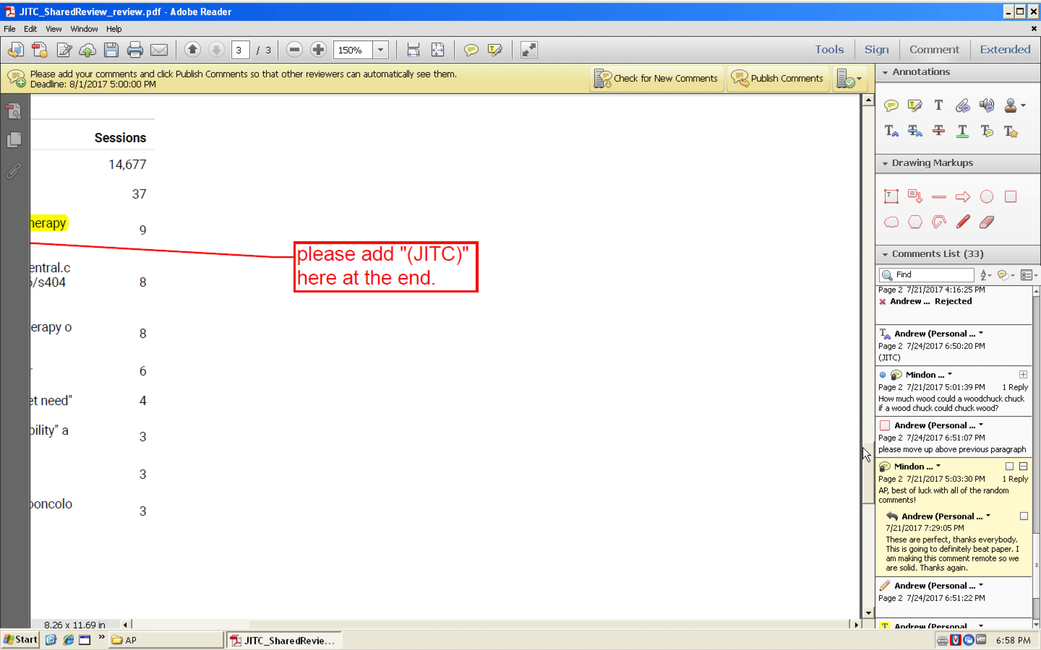
pyautogui.click(126, 625)
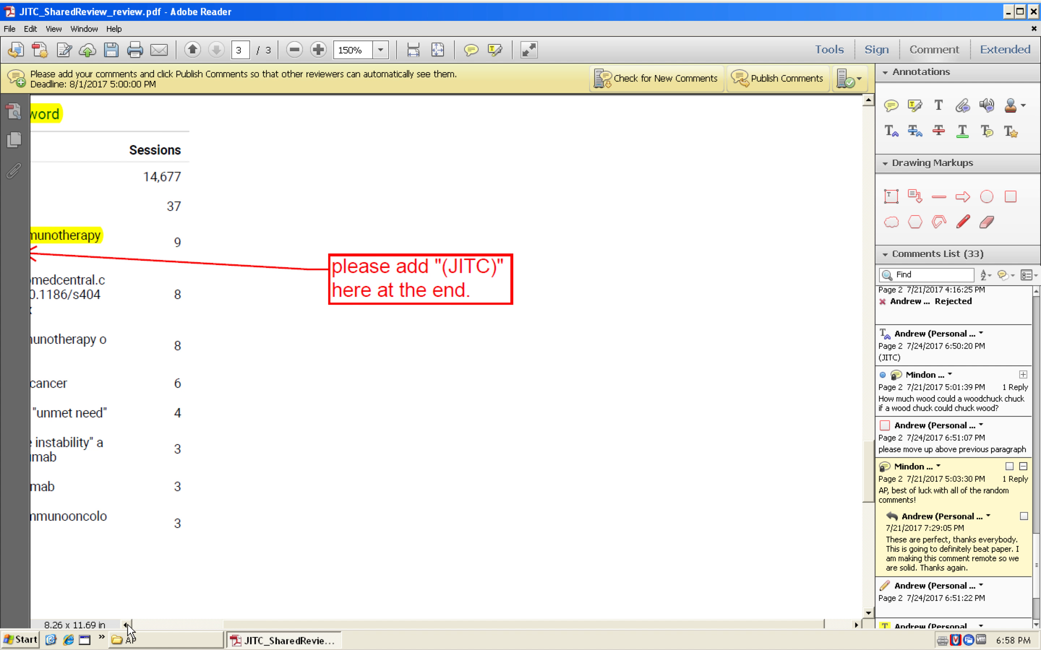
pyautogui.click(127, 625)
pyautogui.click(126, 625)
pyautogui.click(126, 625)
pyautogui.click(127, 625)
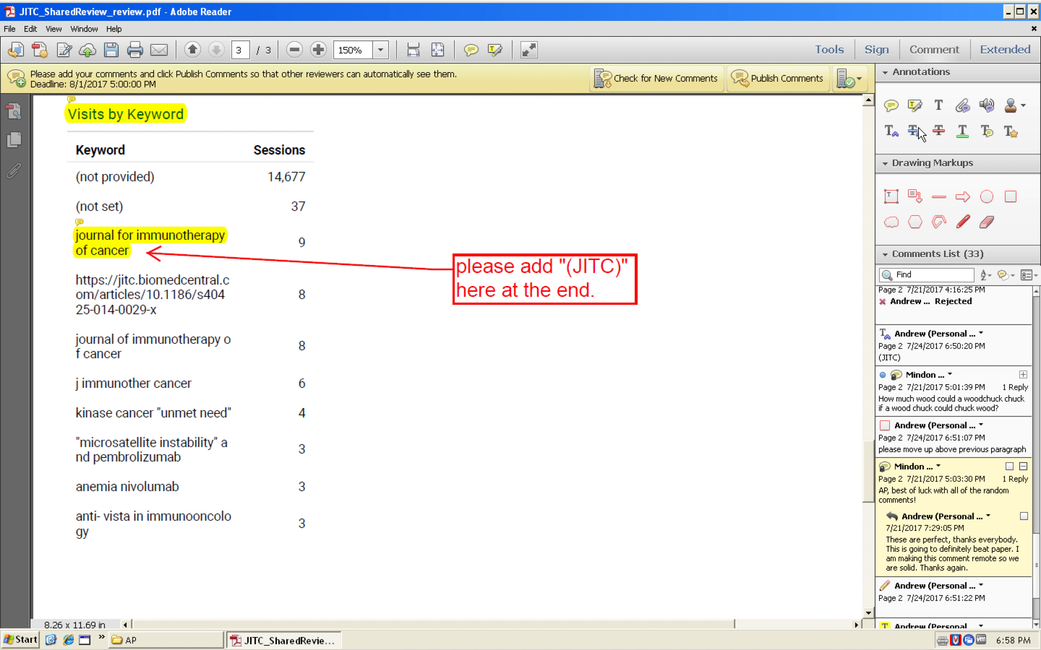
pyautogui.click(1011, 199)
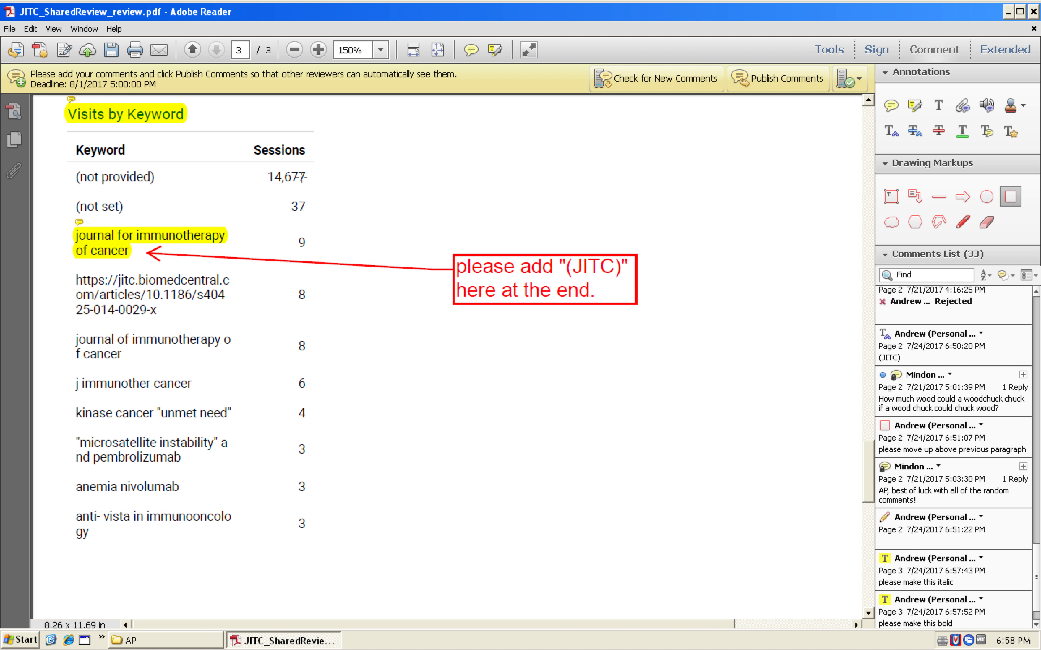
pyautogui.moveTo(261, 169)
pyautogui.mouseDown()
pyautogui.moveTo(301, 358)
pyautogui.moveTo(304, 560)
pyautogui.moveTo(322, 548)
pyautogui.mouseUp()
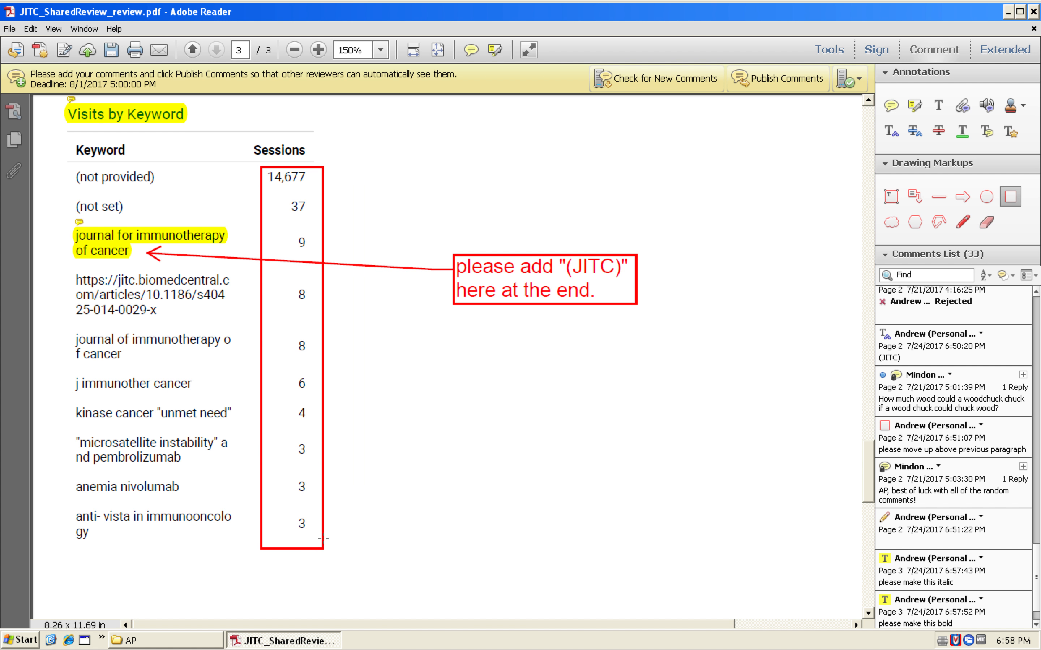
pyautogui.doubleClick(324, 187)
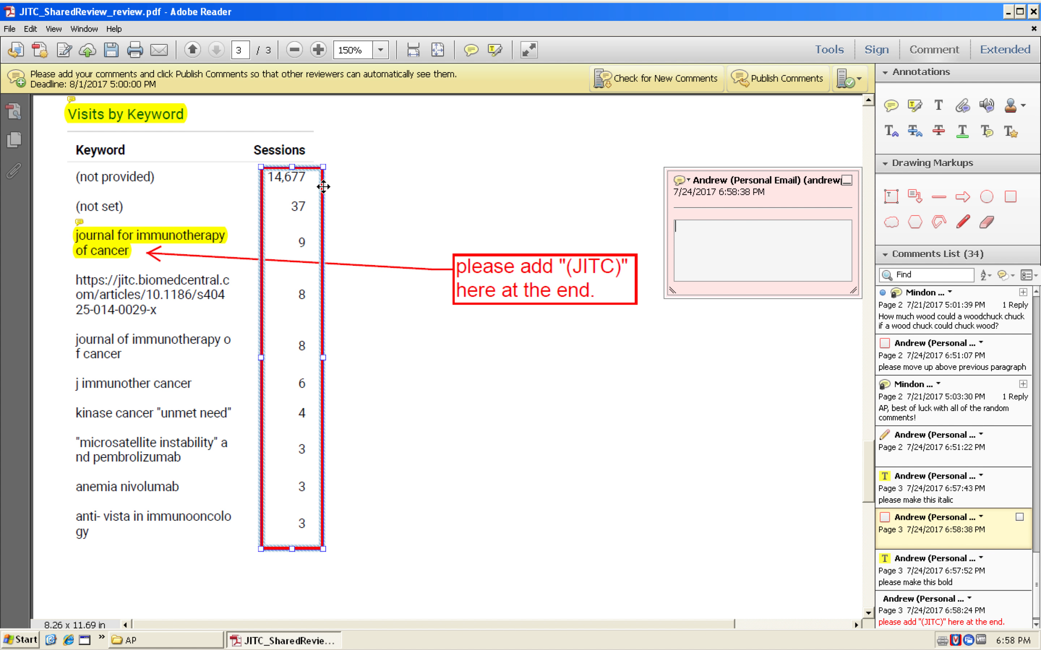
pyautogui.write('please ')
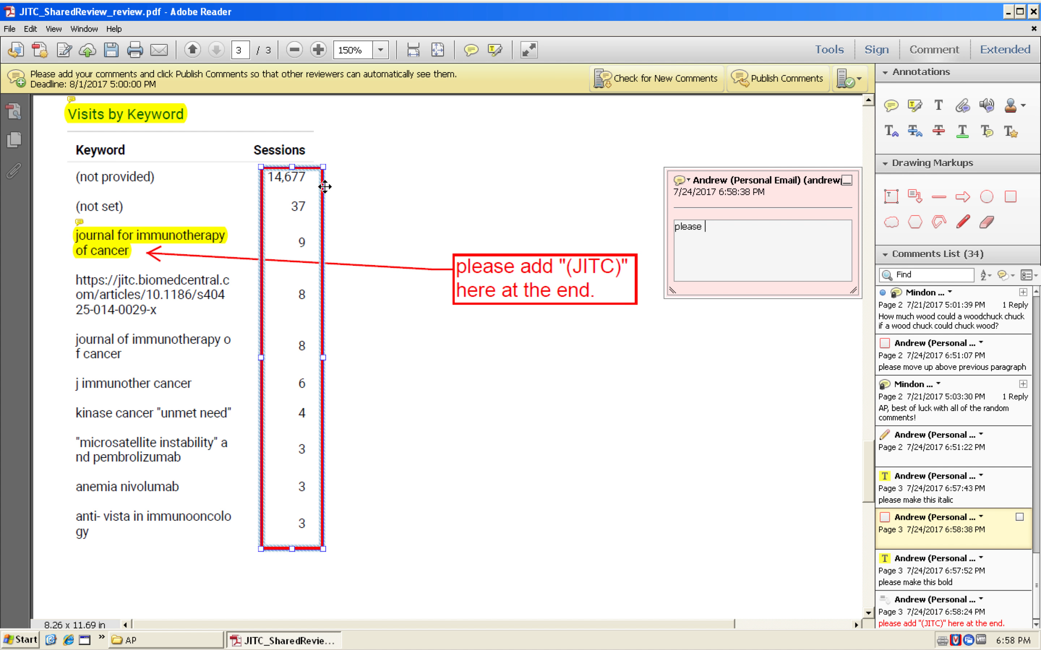
pyautogui.write('make all of these numbers bold')
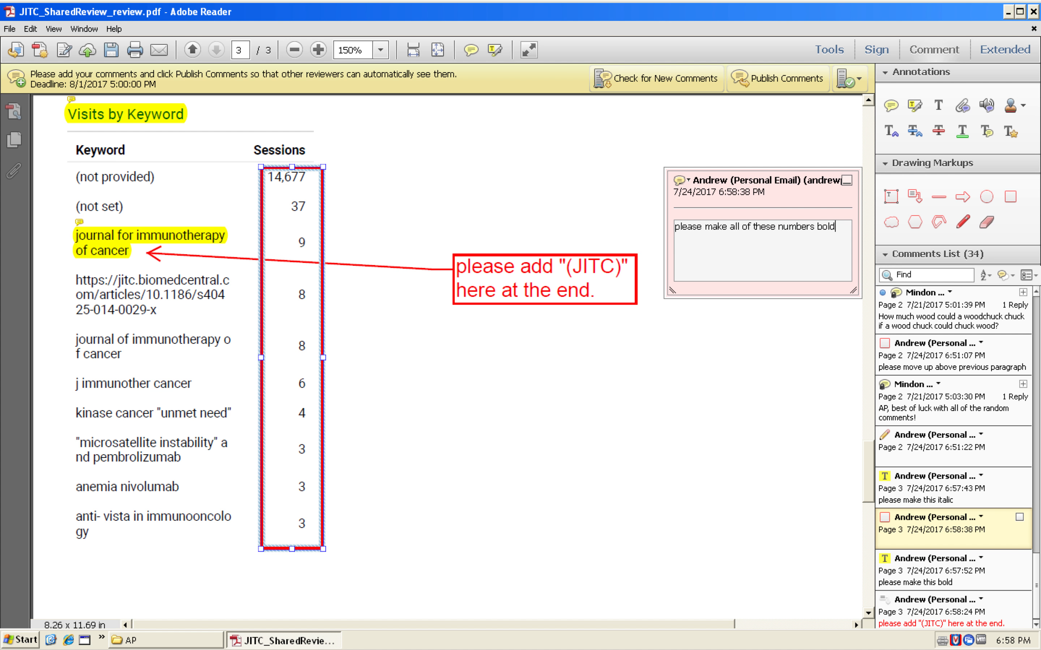
# - Add a callout on page 2 pointing to the line under "Visits by Social Network", reading "please make this line run all the way to the edge."
pyautogui.scroll(15, 447, 322)
pyautogui.click(915, 197)
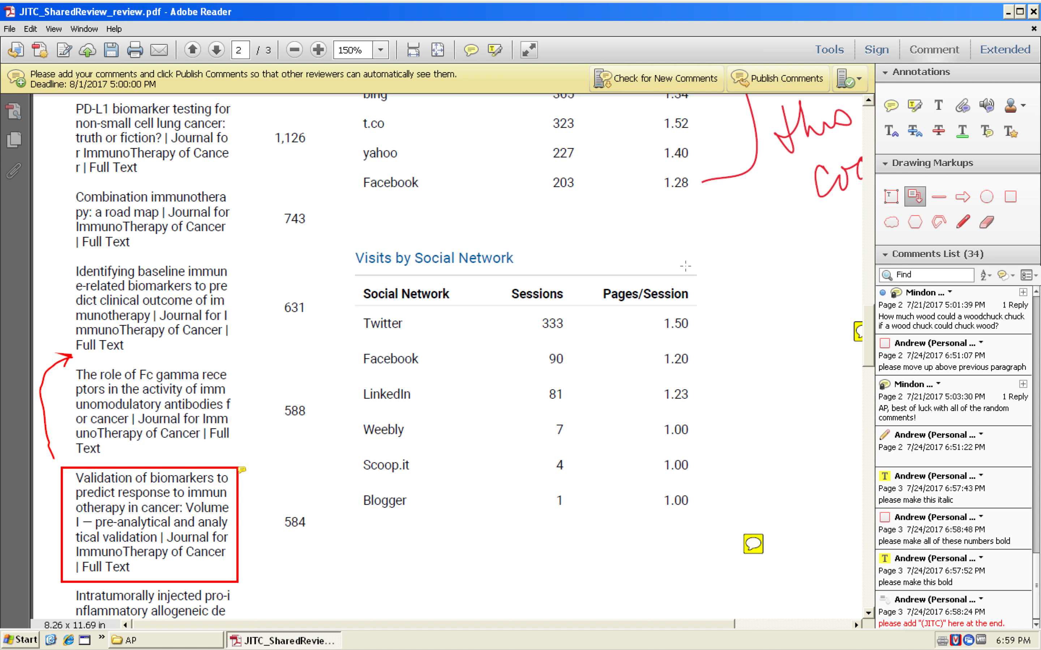
pyautogui.moveTo(679, 266); pyautogui.dragTo(447, 176)
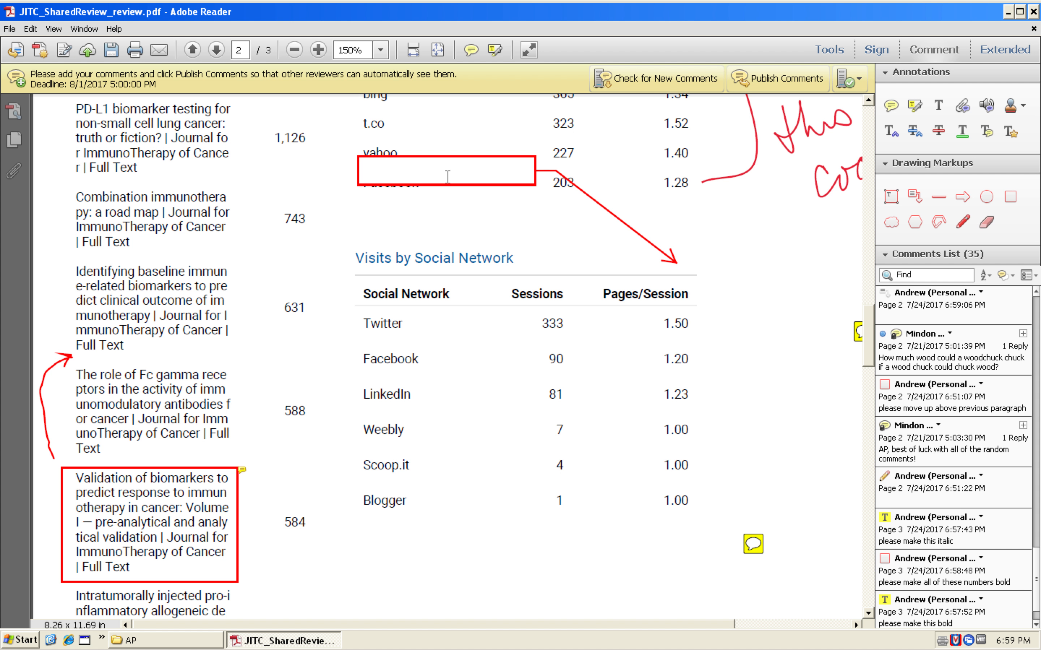
pyautogui.write('please make')
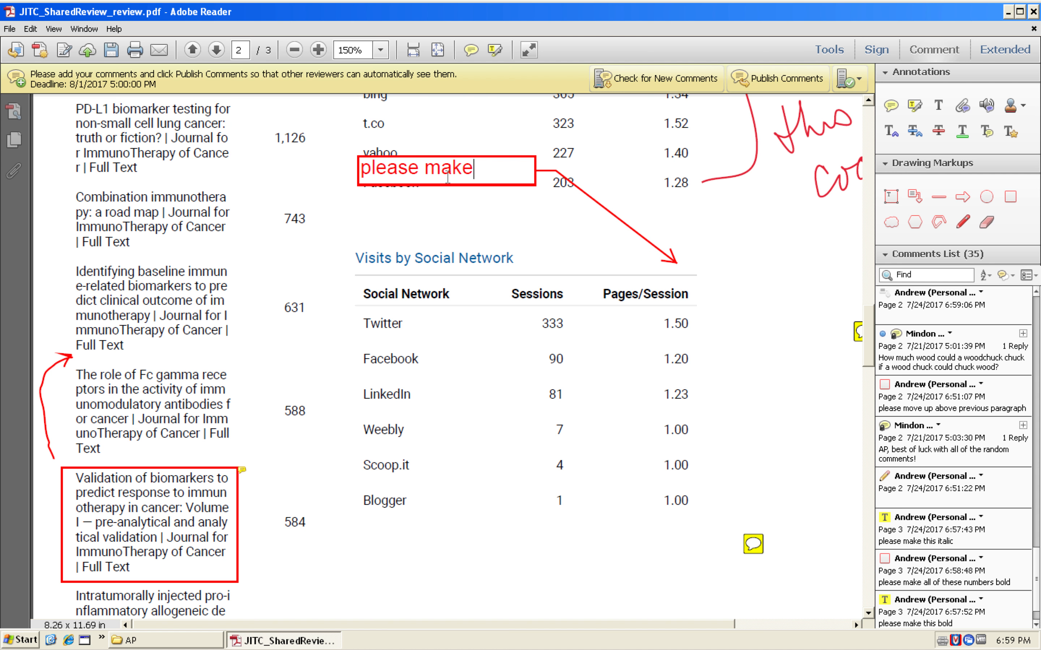
pyautogui.write(' this line ')
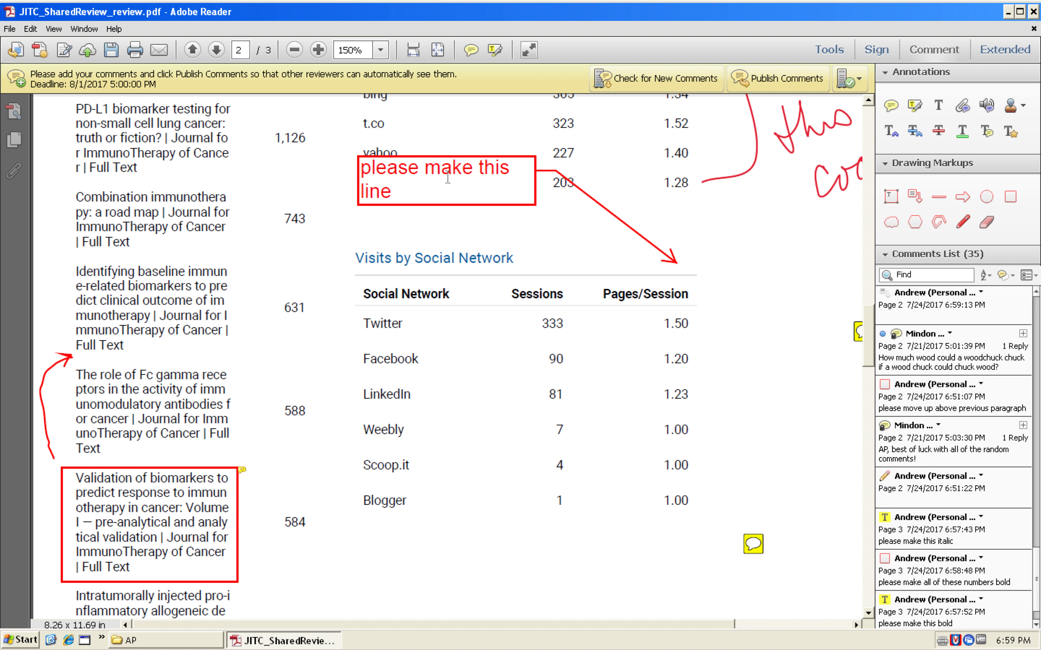
pyautogui.write('run all the way to the edge.')
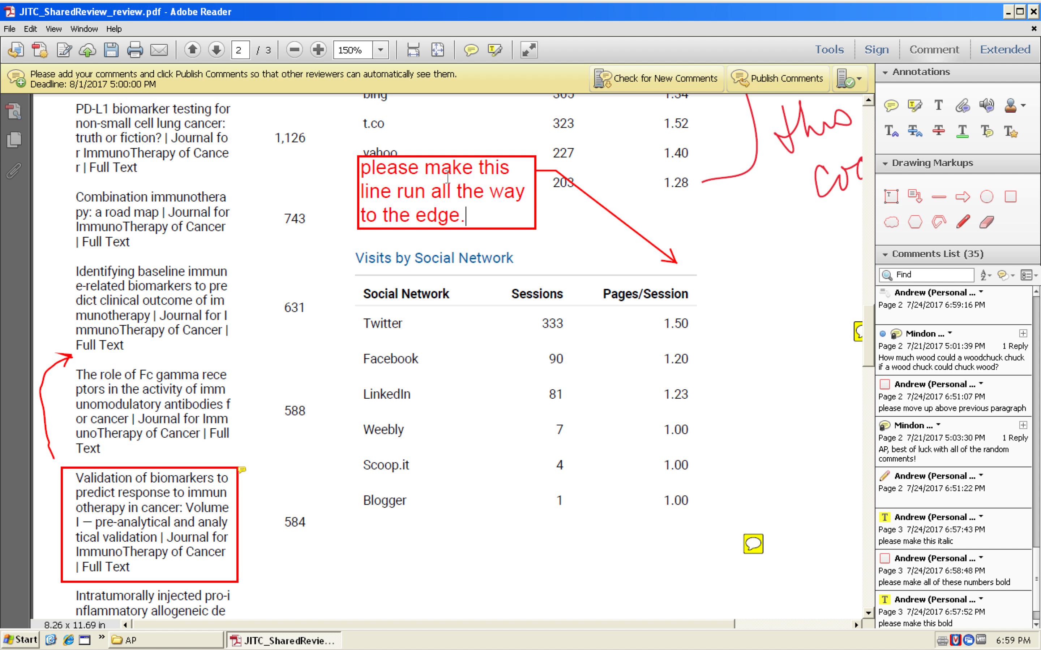
# - Draw two horizontal lines extending the rules above and below the Social Network table header to the page's edge
pyautogui.click(938, 198)
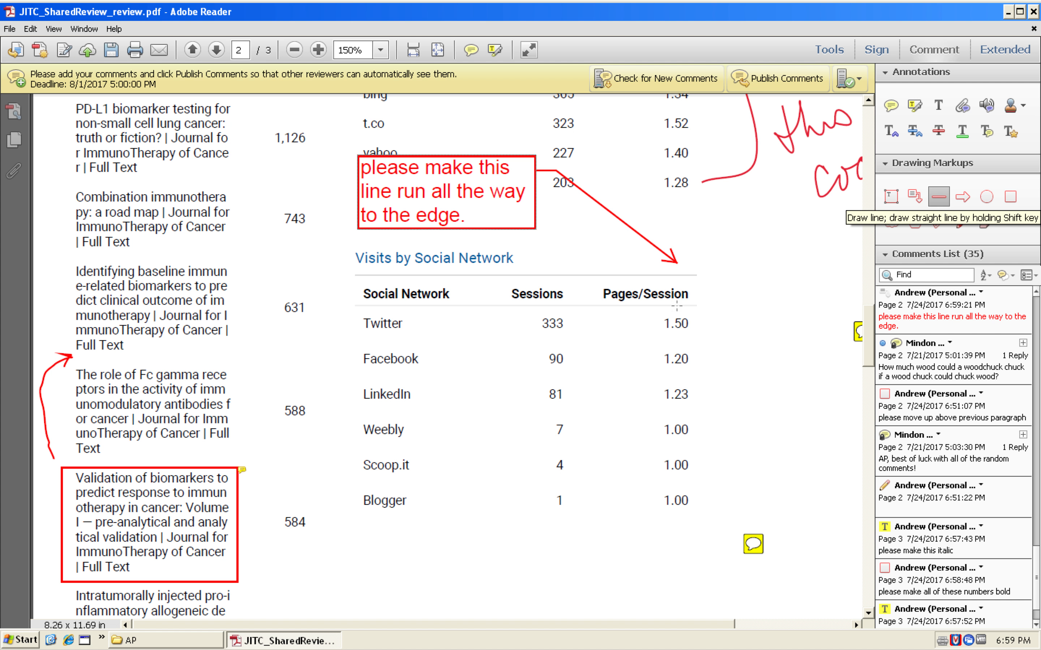
pyautogui.moveTo(690, 275); pyautogui.dragTo(856, 274)
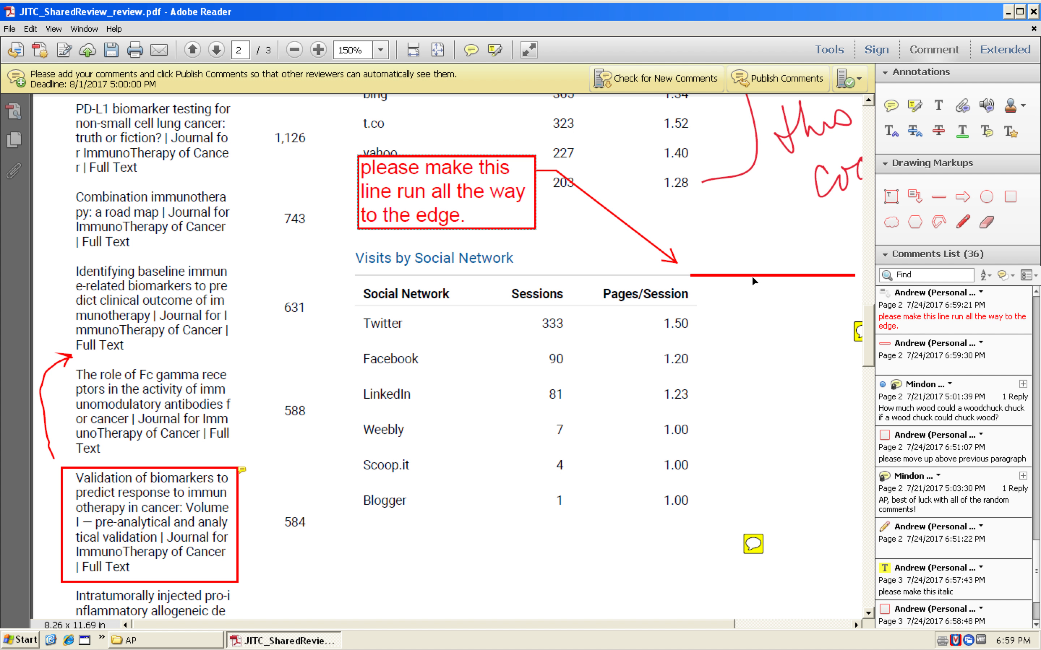
pyautogui.click(915, 222)
pyautogui.moveTo(696, 305)
pyautogui.mouseDown()
pyautogui.moveTo(864, 308)
pyautogui.moveTo(856, 307)
pyautogui.mouseUp()
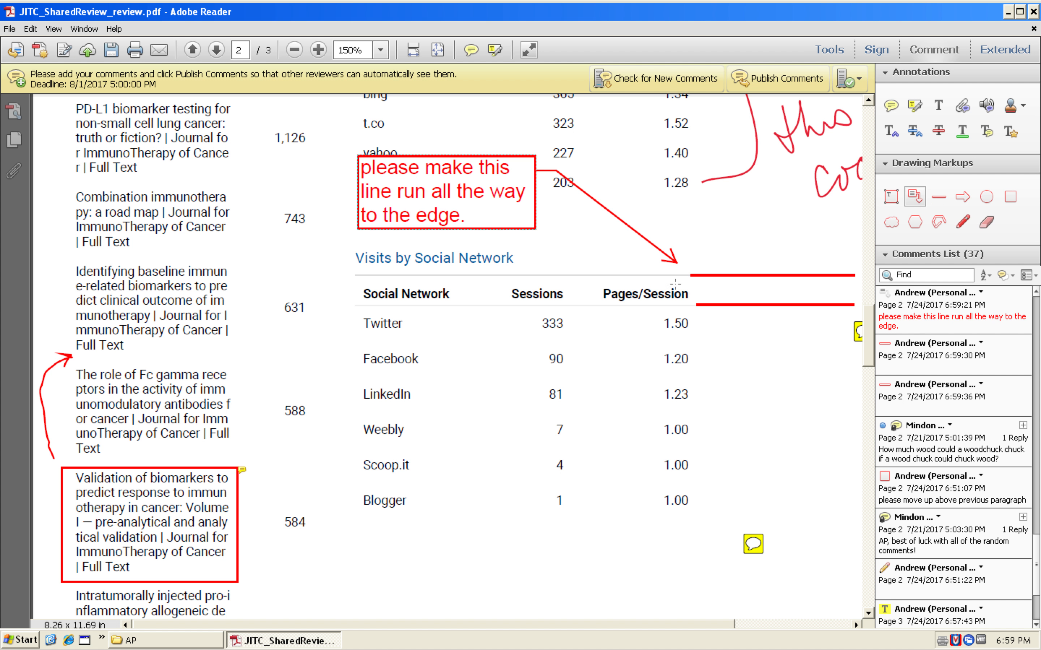
# - Add a callout pointing to the line below the Social Network table header, reading "please drag this line out too."
pyautogui.moveTo(701, 320); pyautogui.dragTo(715, 439)
pyautogui.write('please drag this lin')
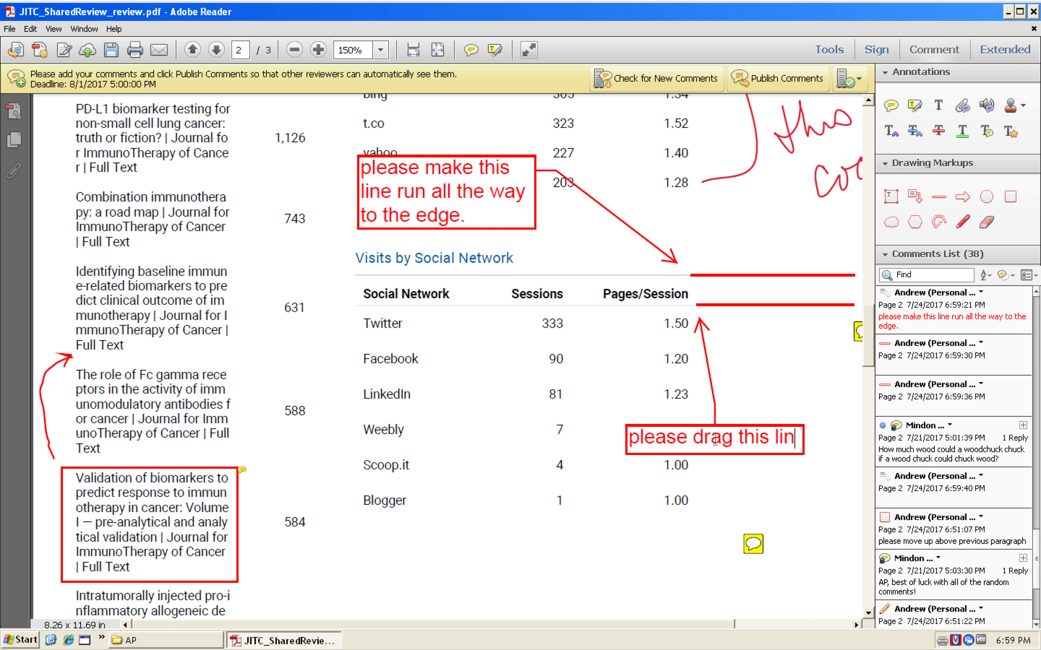
pyautogui.write('e out too.')
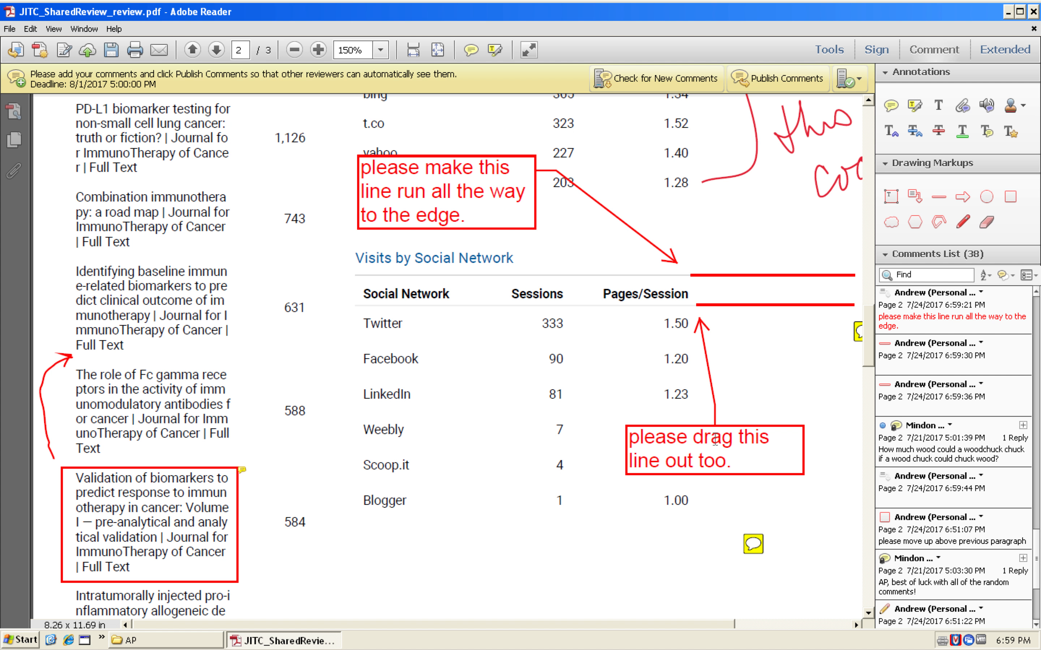
pyautogui.hotkey('ctrl', 'shift', 's')
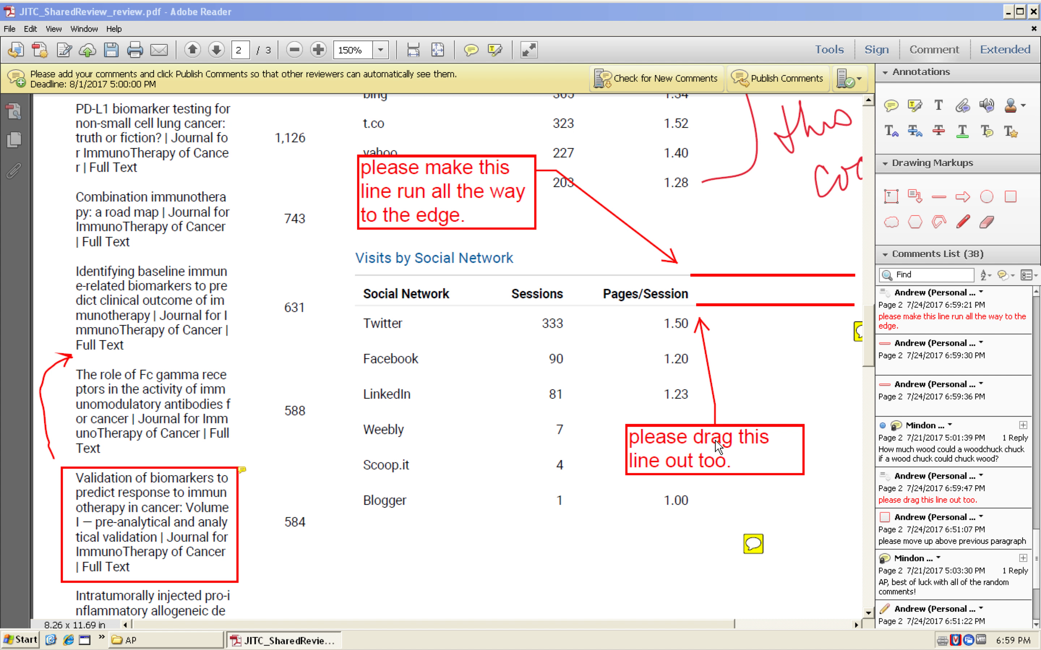
pyautogui.click(389, 323)
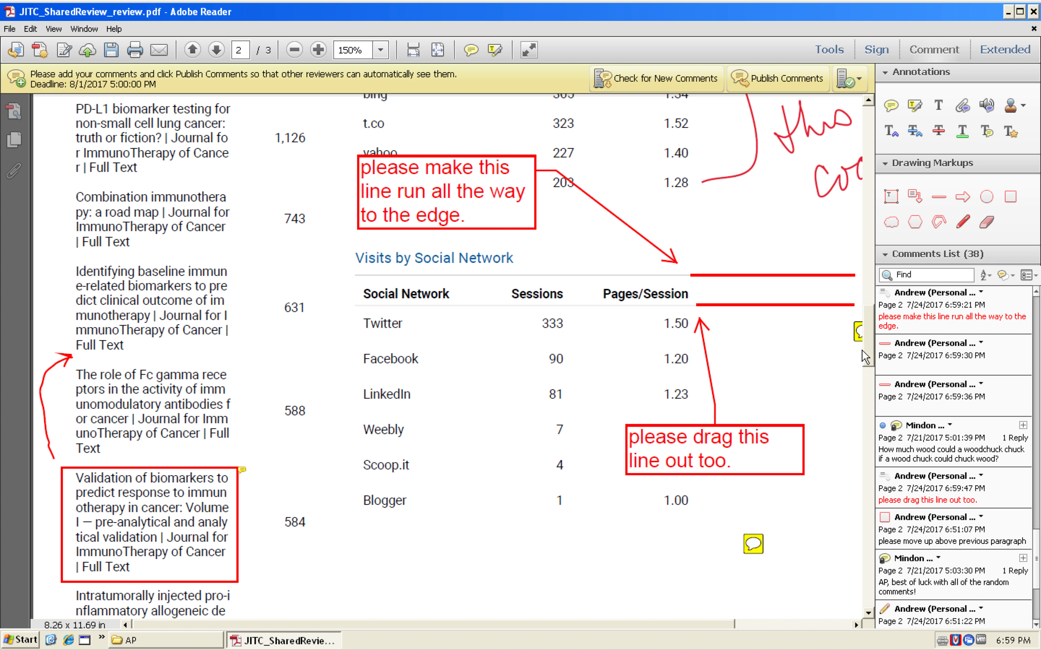
# - Review the comments list back to the page 1 entries and publish all new comments to the other reviewers
pyautogui.moveTo(867, 345); pyautogui.dragTo(871, 226)
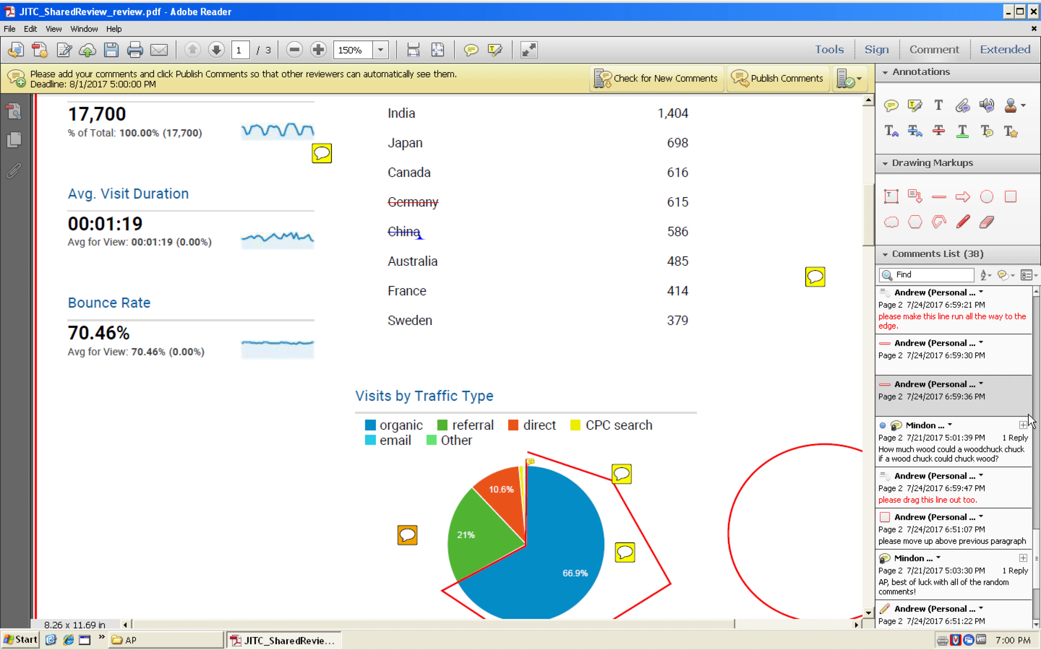
pyautogui.moveTo(1036, 562)
pyautogui.mouseDown()
pyautogui.moveTo(1036, 589)
pyautogui.moveTo(1036, 565)
pyautogui.mouseUp()
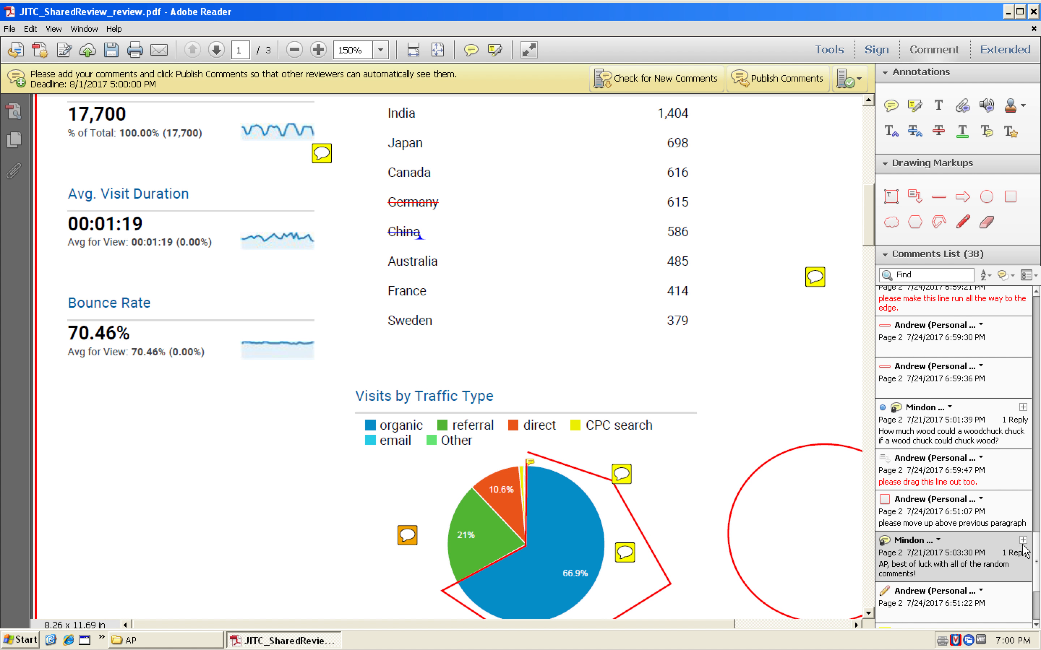
pyautogui.moveTo(1037, 575); pyautogui.dragTo(1038, 397)
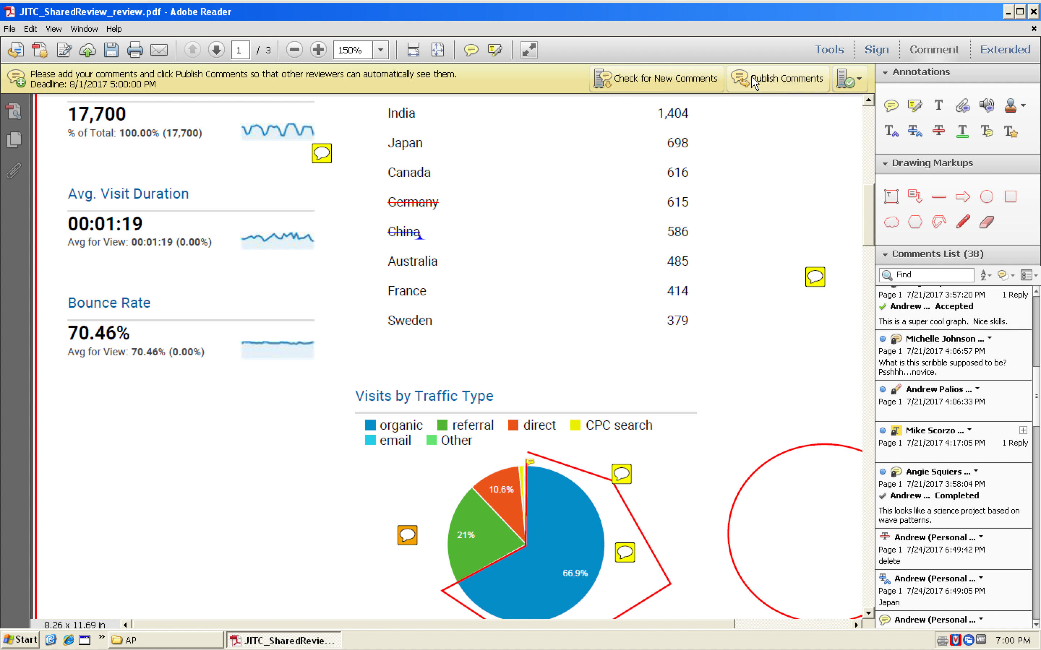
pyautogui.moveTo(537, 463)
pyautogui.click(767, 77)
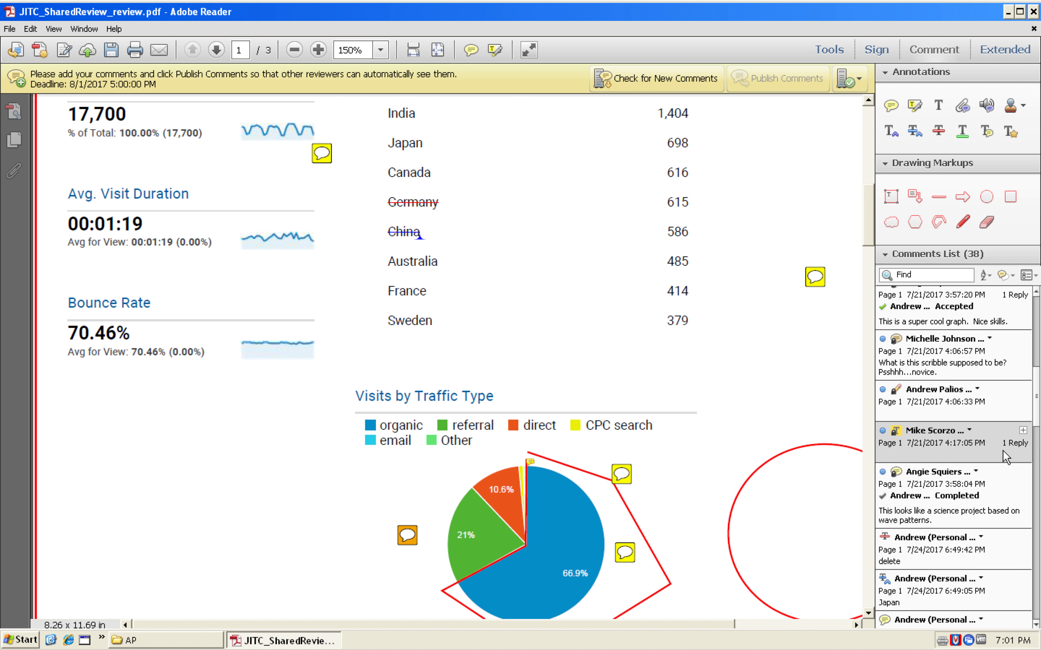
# - Locate the scribble and the note "What is this scribble supposed to be?" through the comments list, and view the note's reply and status options
pyautogui.click(953, 403)
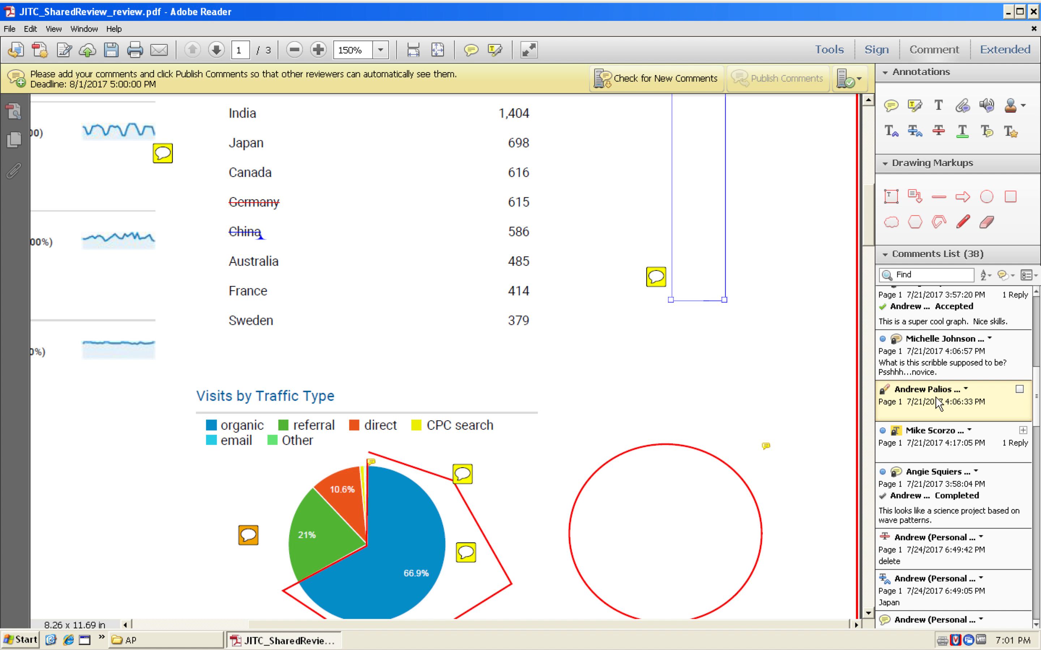
pyautogui.click(980, 357)
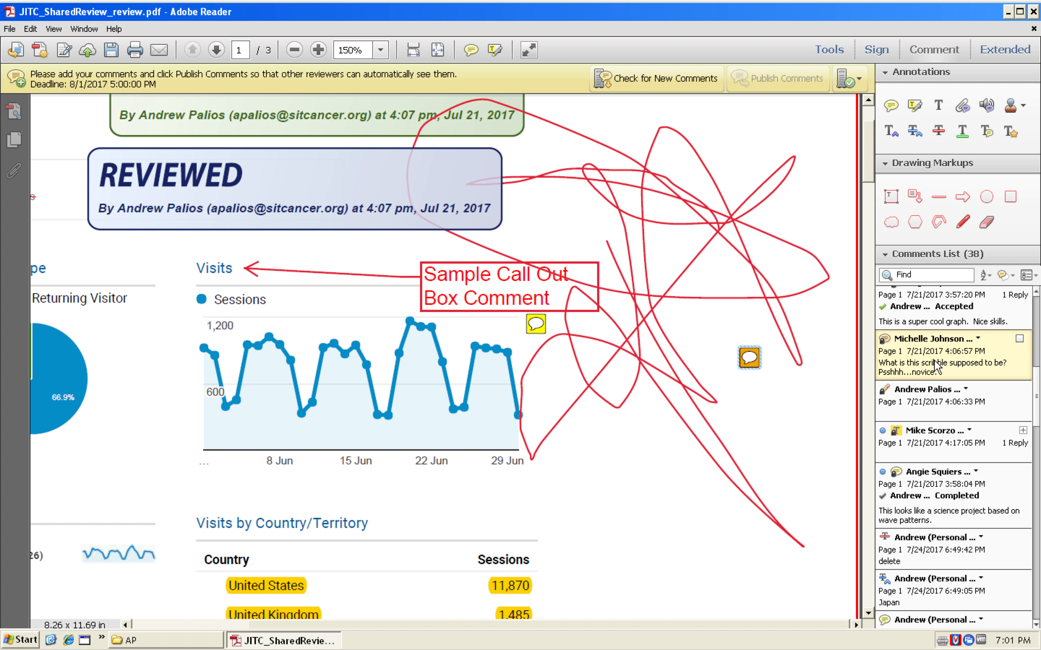
pyautogui.rightClick(982, 354)
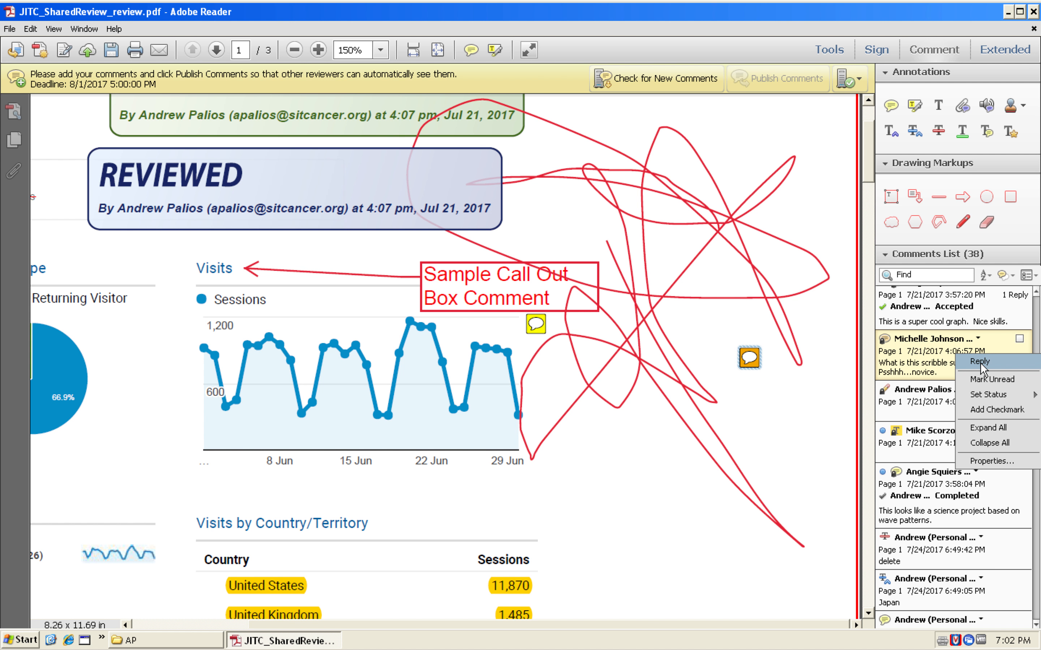
pyautogui.moveTo(980, 395)
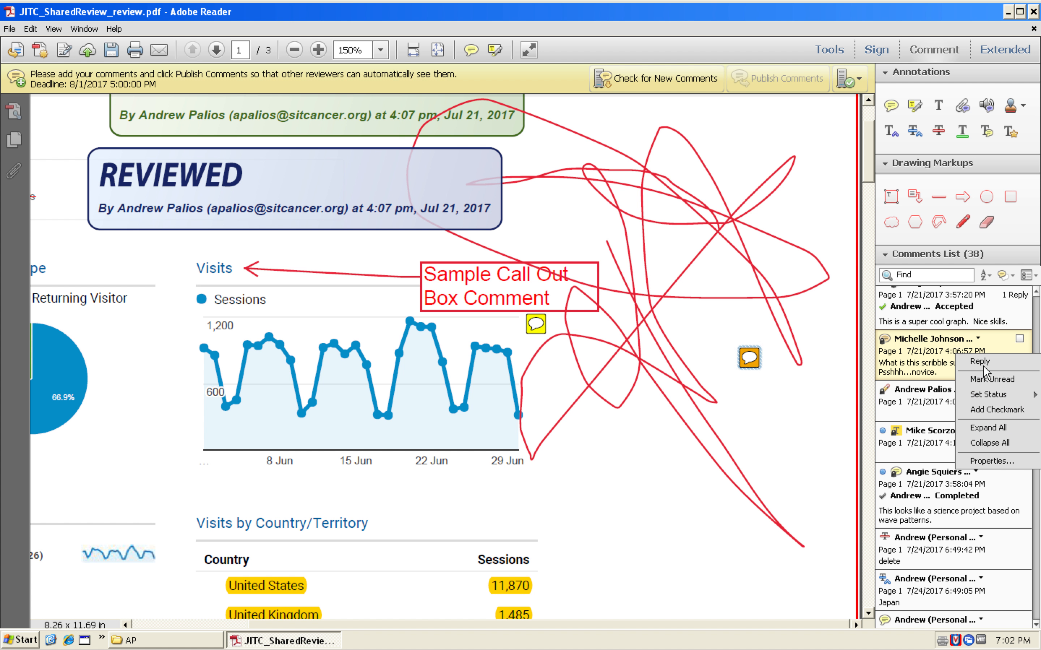
pyautogui.click(827, 322)
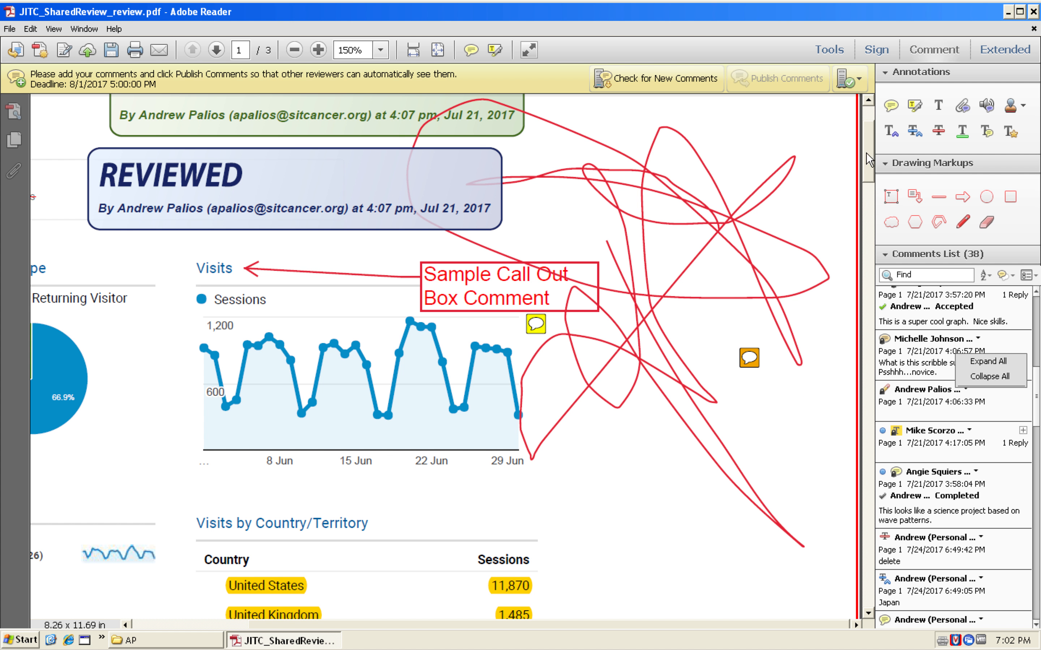
pyautogui.moveTo(873, 153)
pyautogui.scroll(3, 870, 144)
pyautogui.scroll(-3, 869, 143)
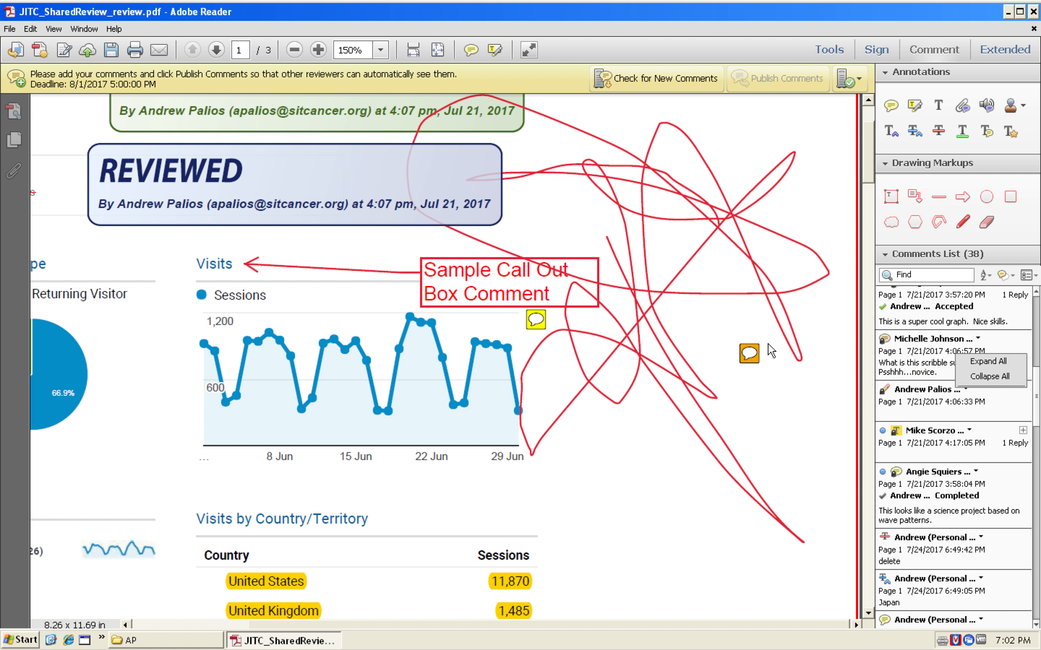
pyautogui.moveTo(771, 359)
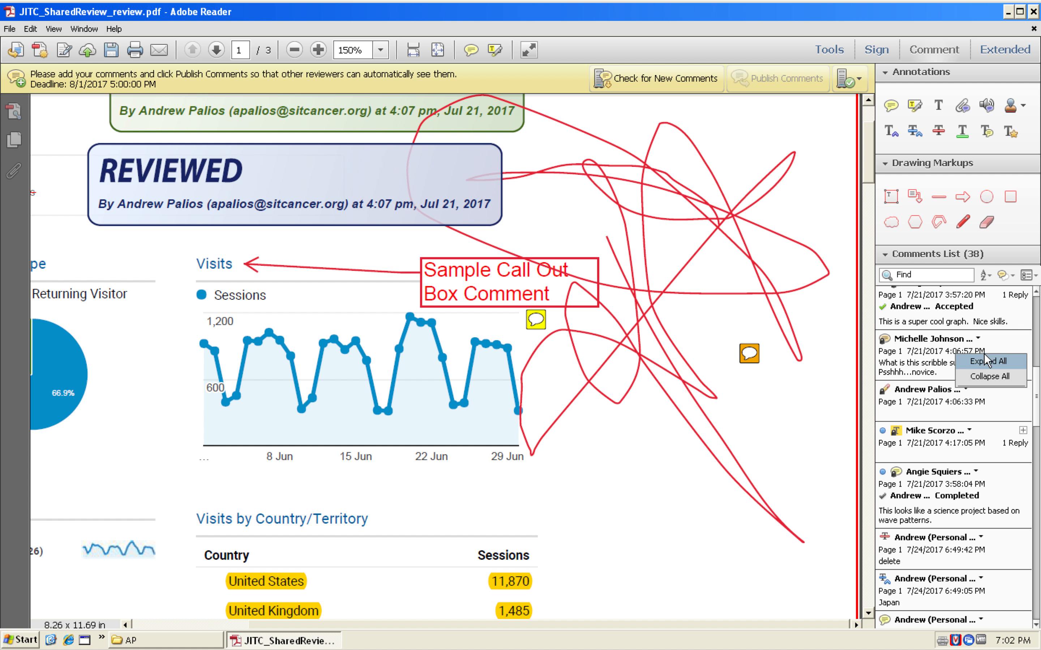
pyautogui.click(940, 362)
pyautogui.rightClick(939, 353)
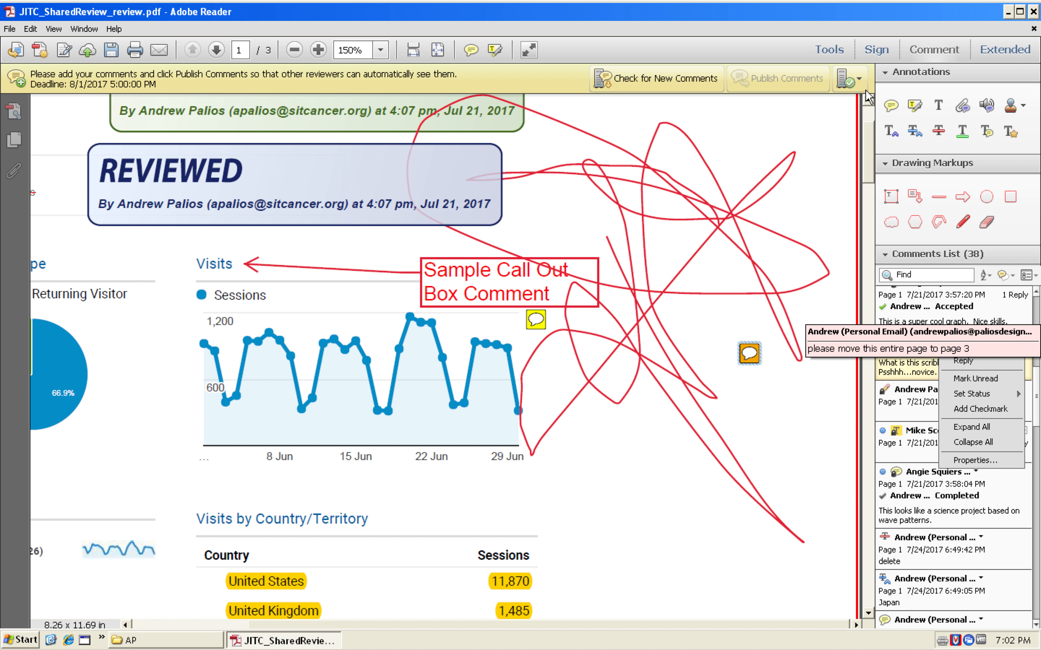
# - Open the comment thread attached to the highlighted United States and United Kingdom rows on page 1 to view its reply
pyautogui.click(863, 135)
pyautogui.moveTo(549, 624); pyautogui.dragTo(471, 625)
pyautogui.moveTo(866, 146); pyautogui.dragTo(866, 165)
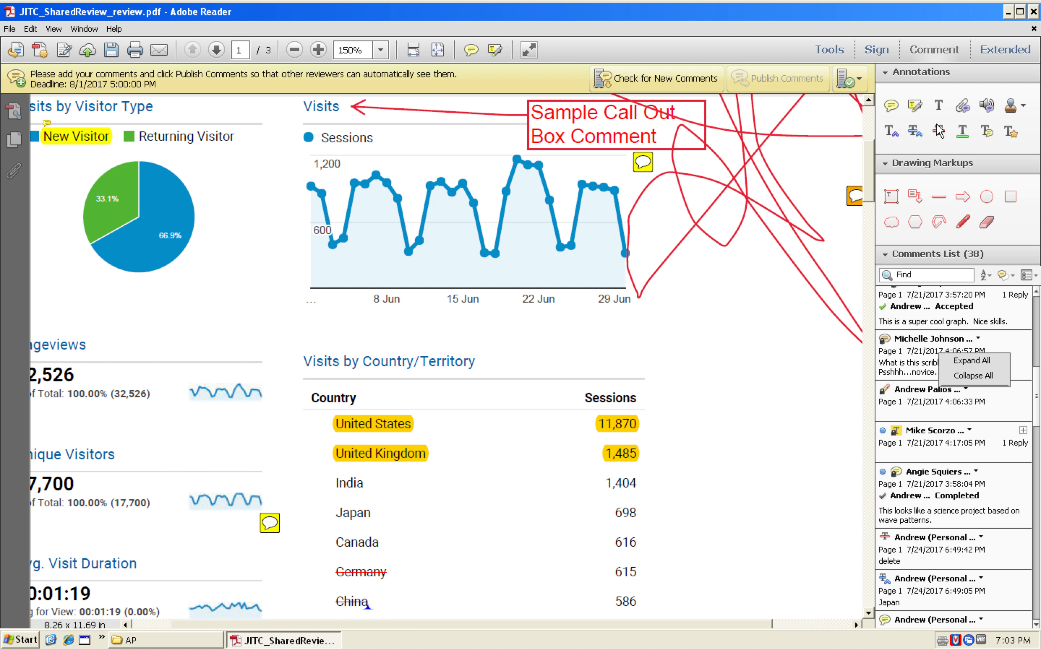
pyautogui.click(1010, 131)
pyautogui.doubleClick(351, 427)
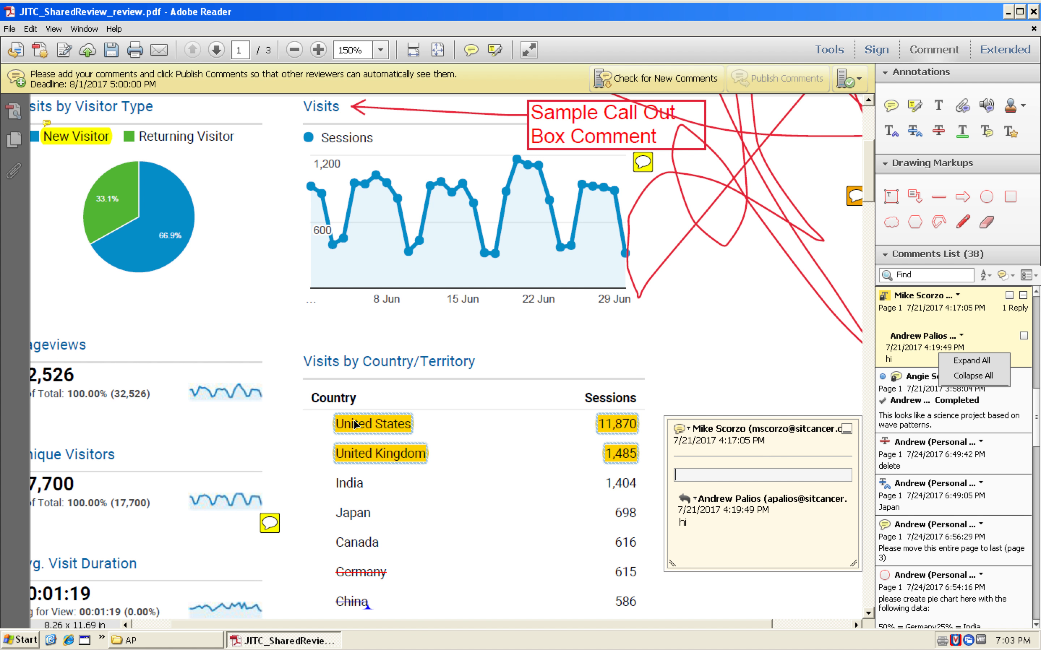
pyautogui.click(202, 370)
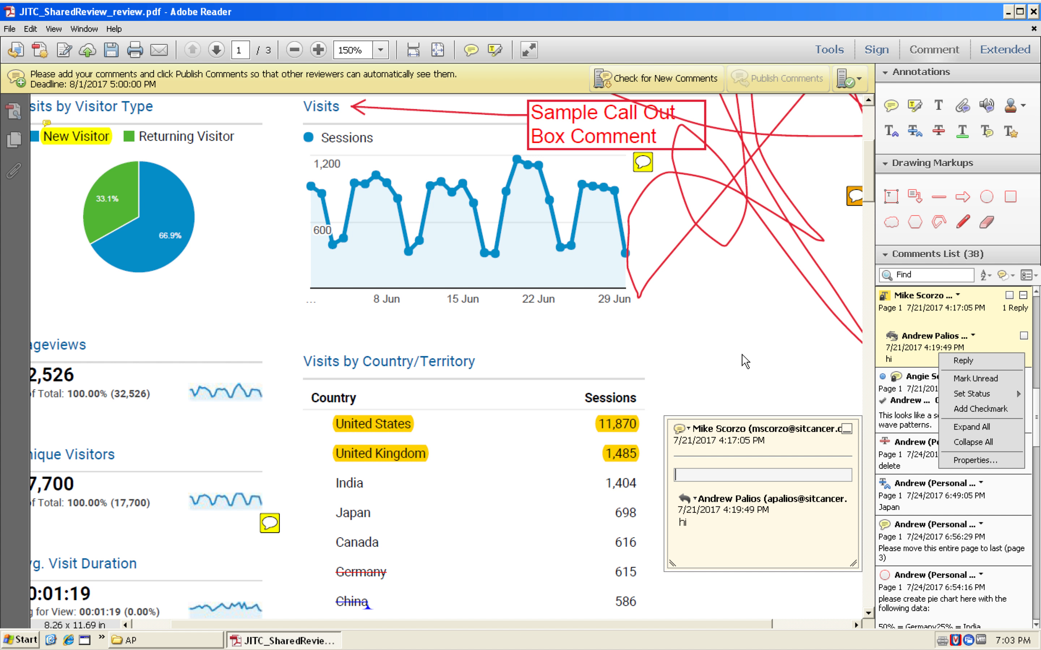